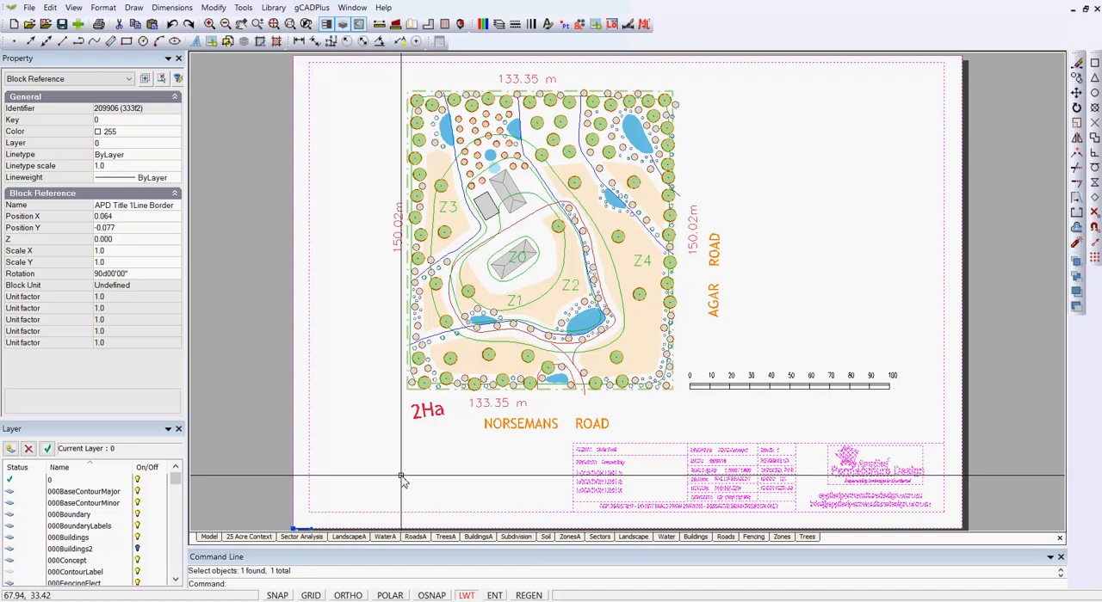
- Open the sheet's title border block for editing, select the nested title block inside it, and close the block editor
right_click(462, 468)
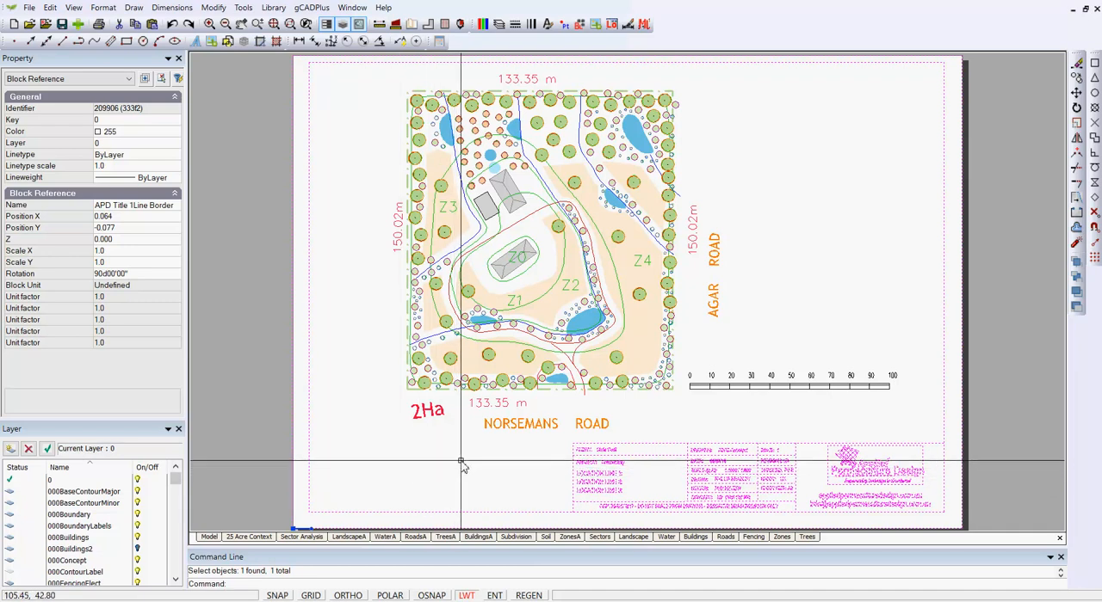
left_click(503, 453)
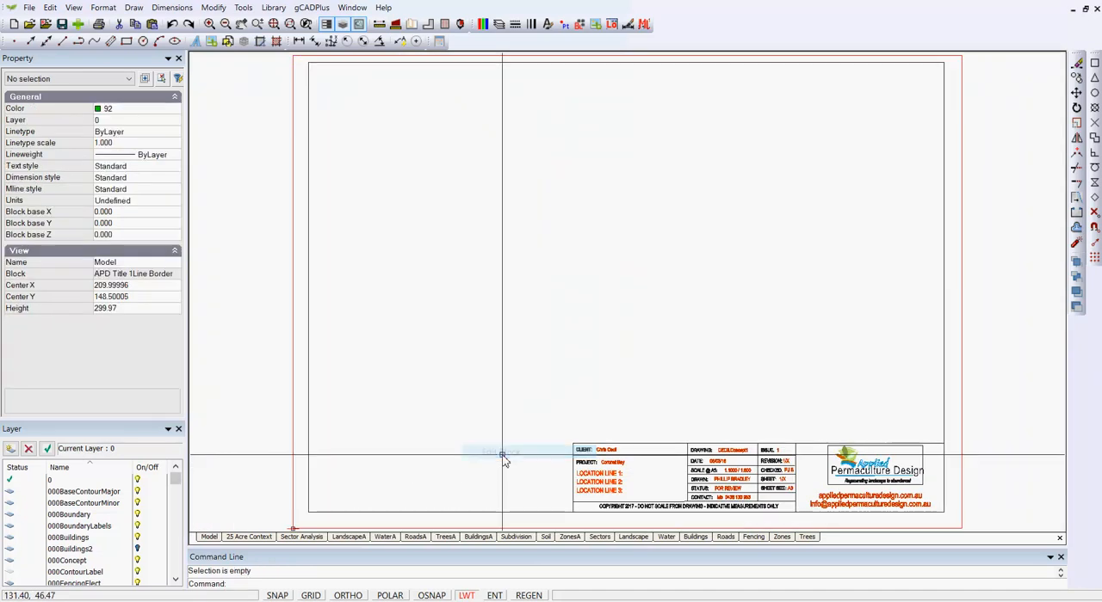
left_click(583, 479)
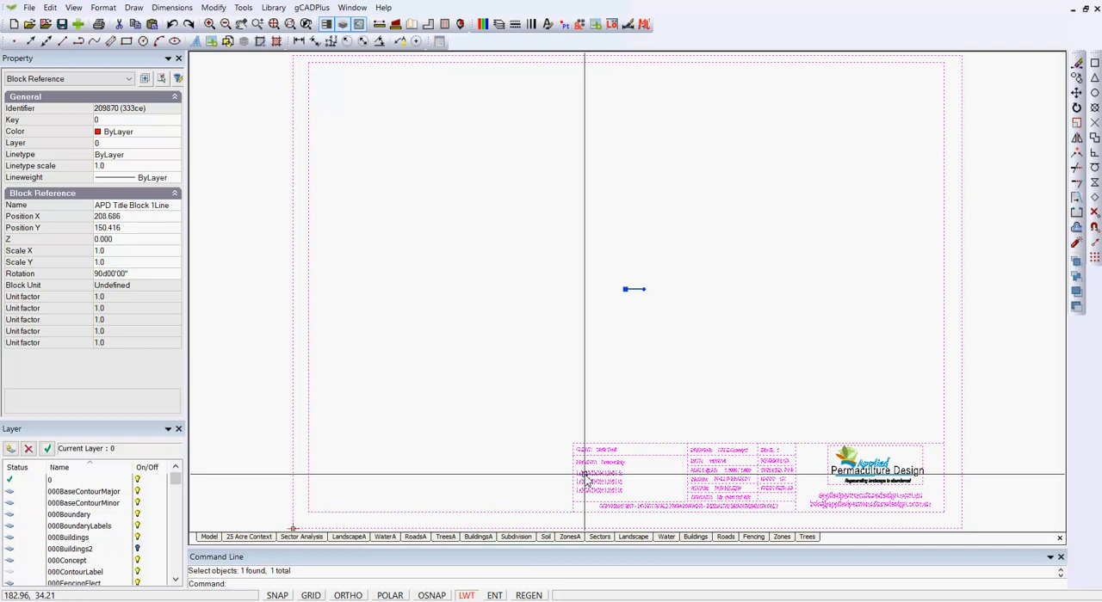
right_click(527, 363)
left_click(581, 368)
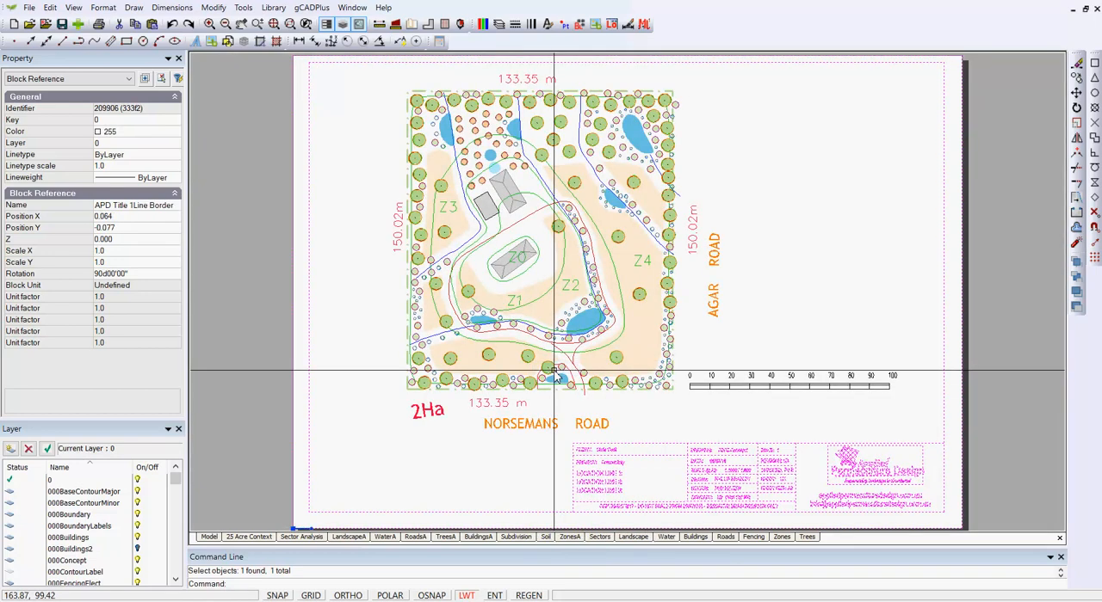
right_click(738, 312)
left_click(769, 331)
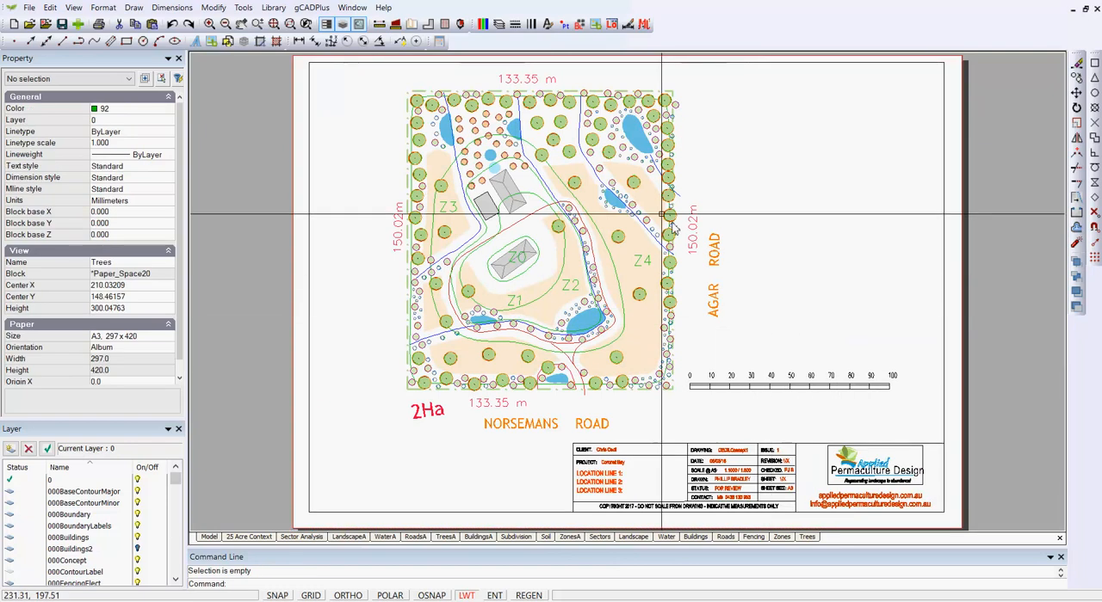
- Review the previews and details of the APD title block definitions in the drawing's block list
left_click(578, 24)
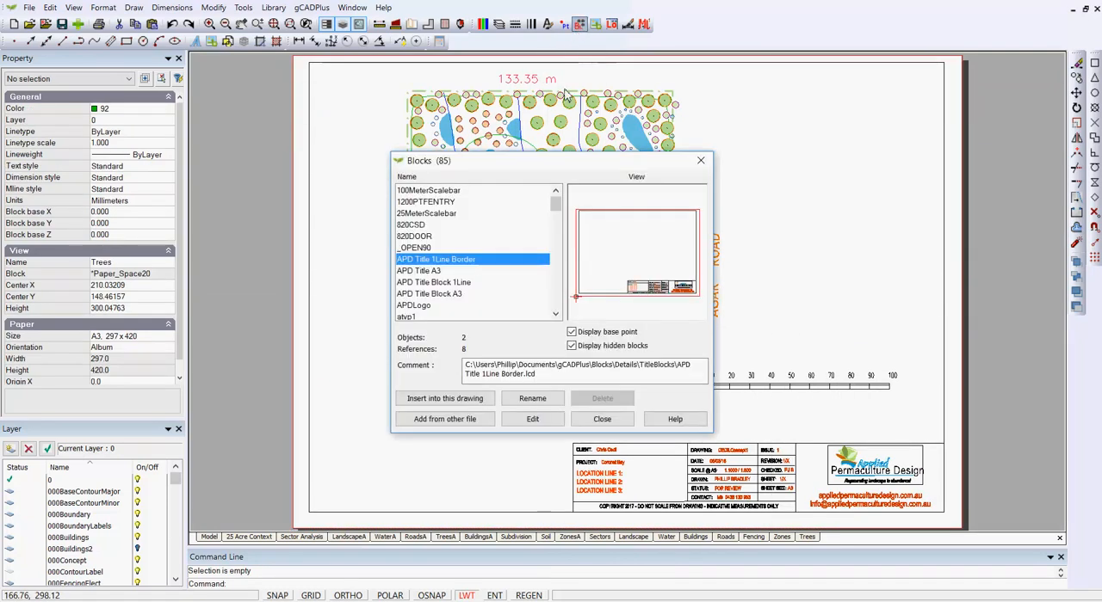
left_click(463, 283)
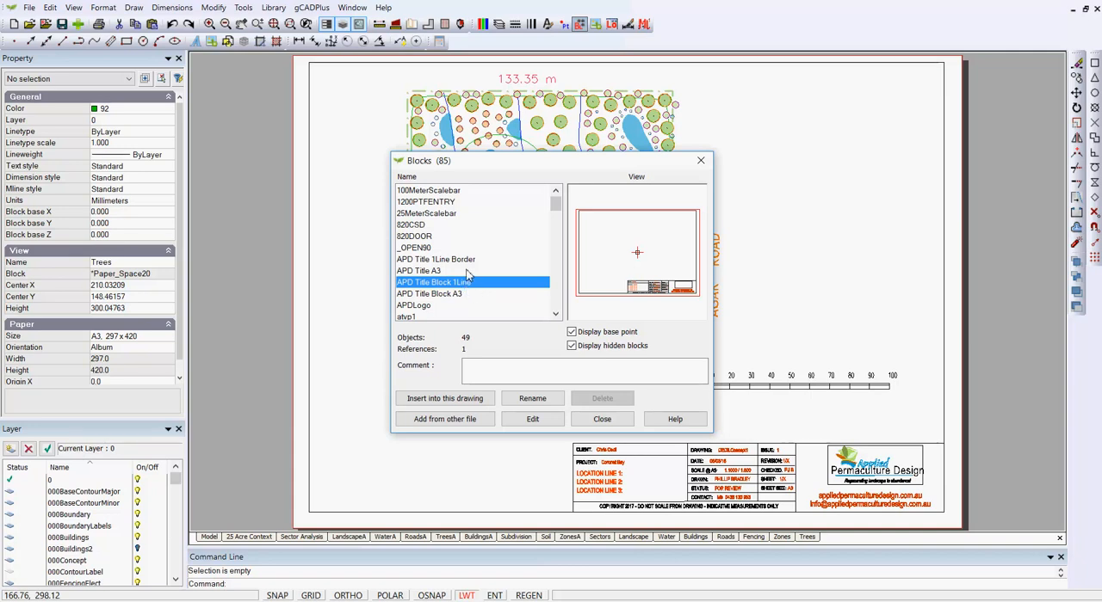
left_click(457, 259)
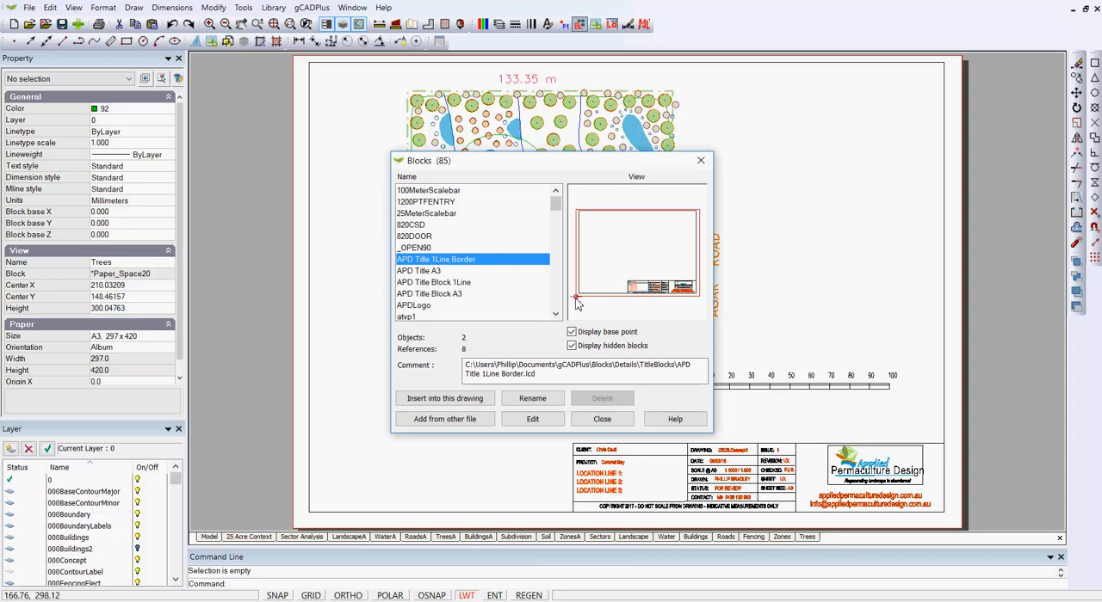
left_click(451, 283)
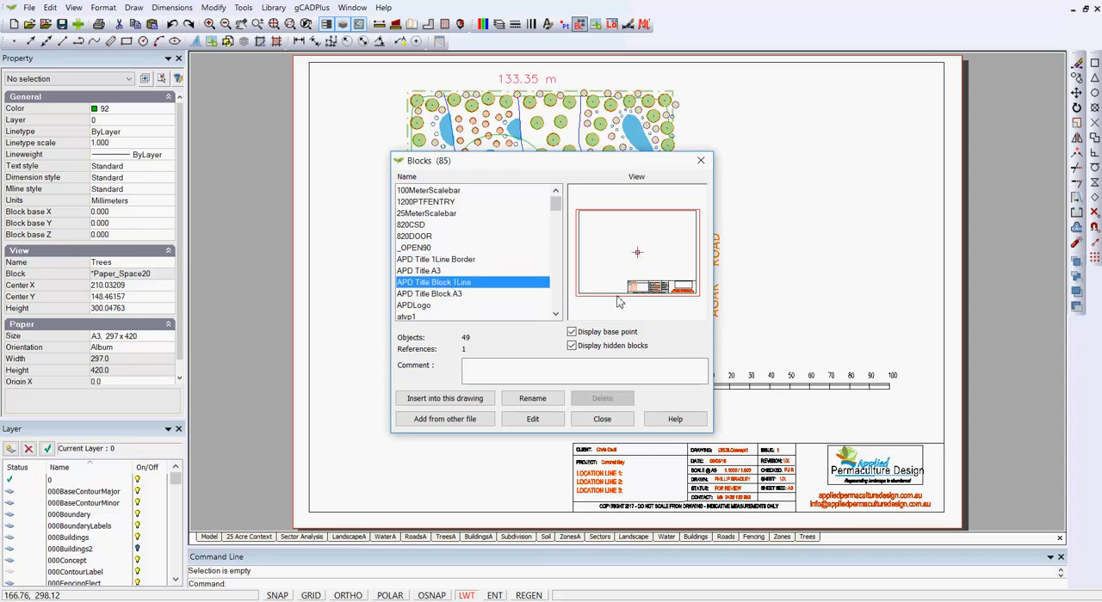
left_click(452, 294)
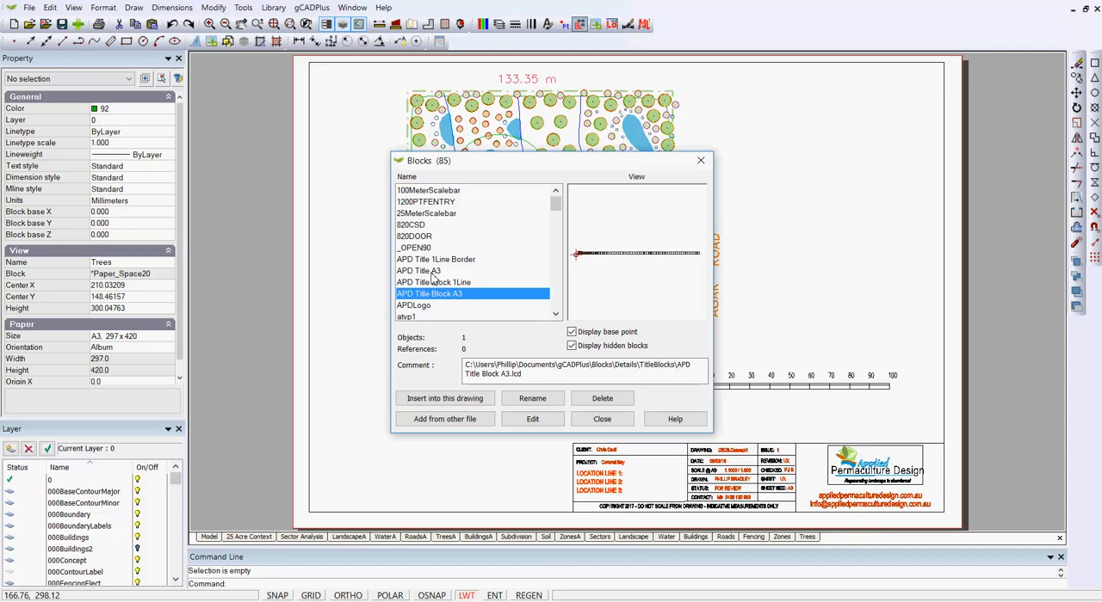
left_click(434, 272)
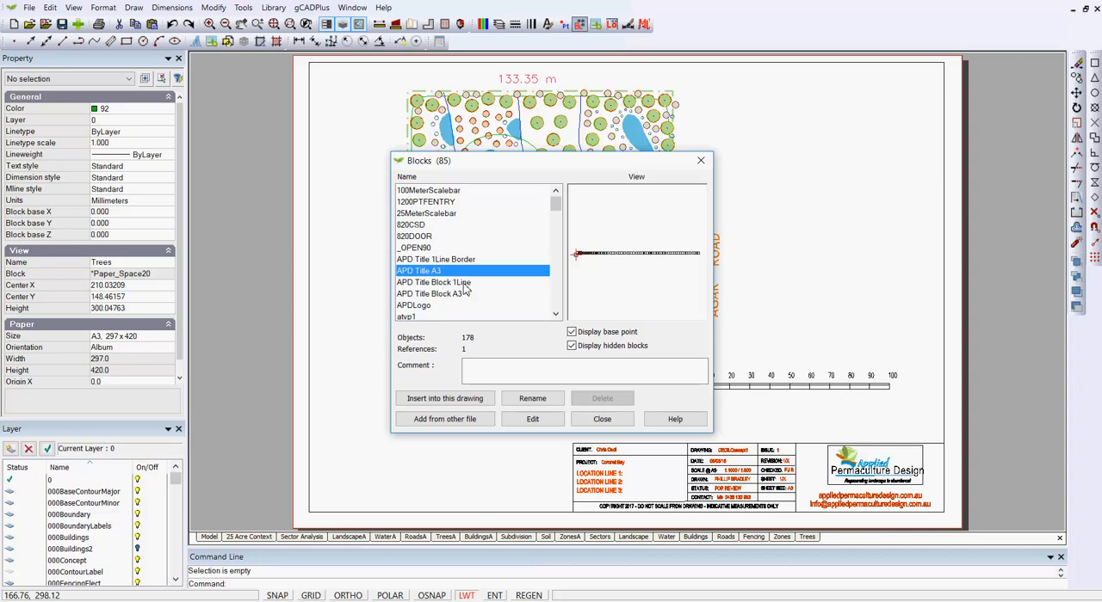
left_click(601, 419)
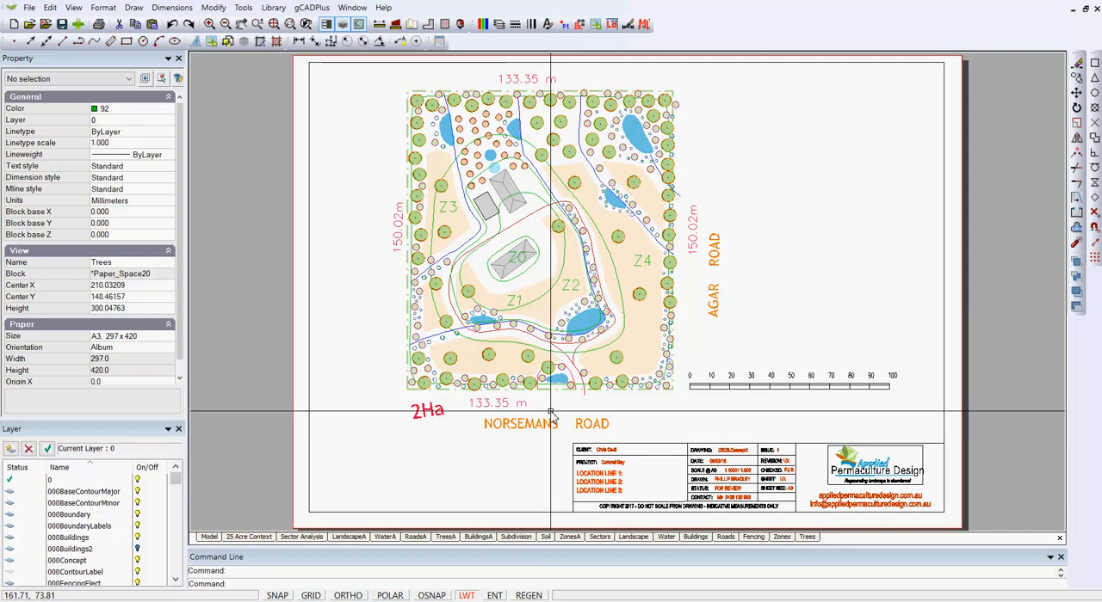
- Edit the title border block, explode the nested title block inside it, and close the block editor
left_click(654, 463)
right_click(654, 462)
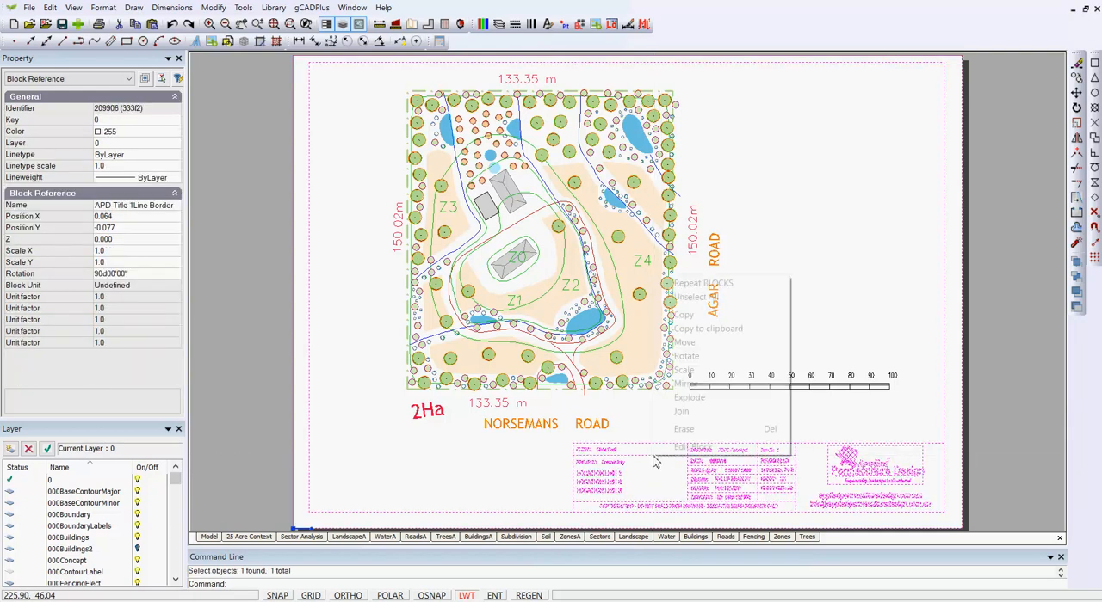
left_click(684, 448)
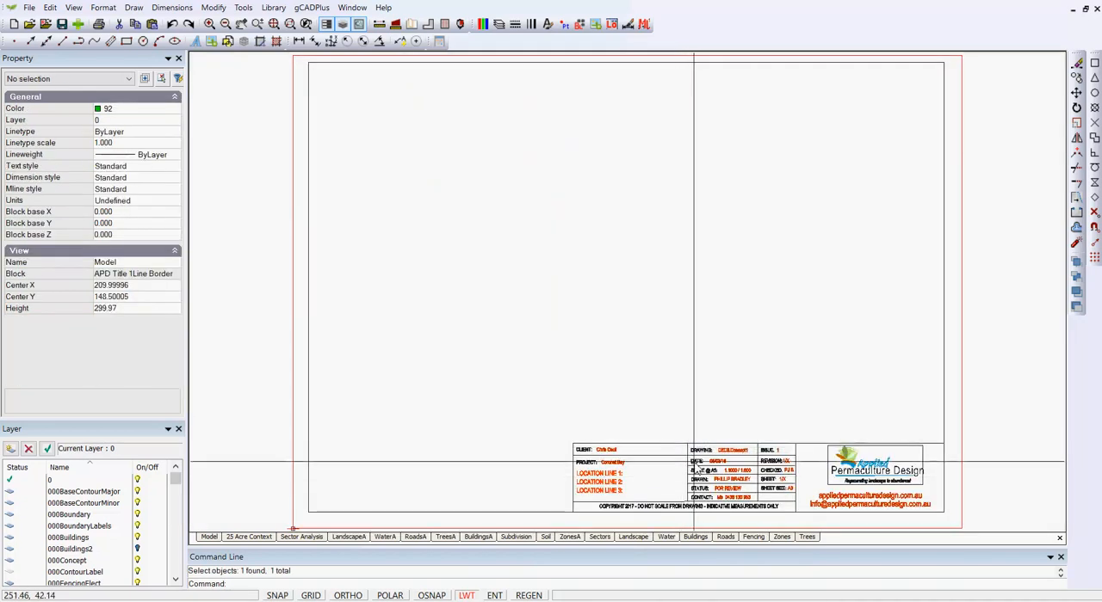
left_click(688, 469)
right_click(688, 464)
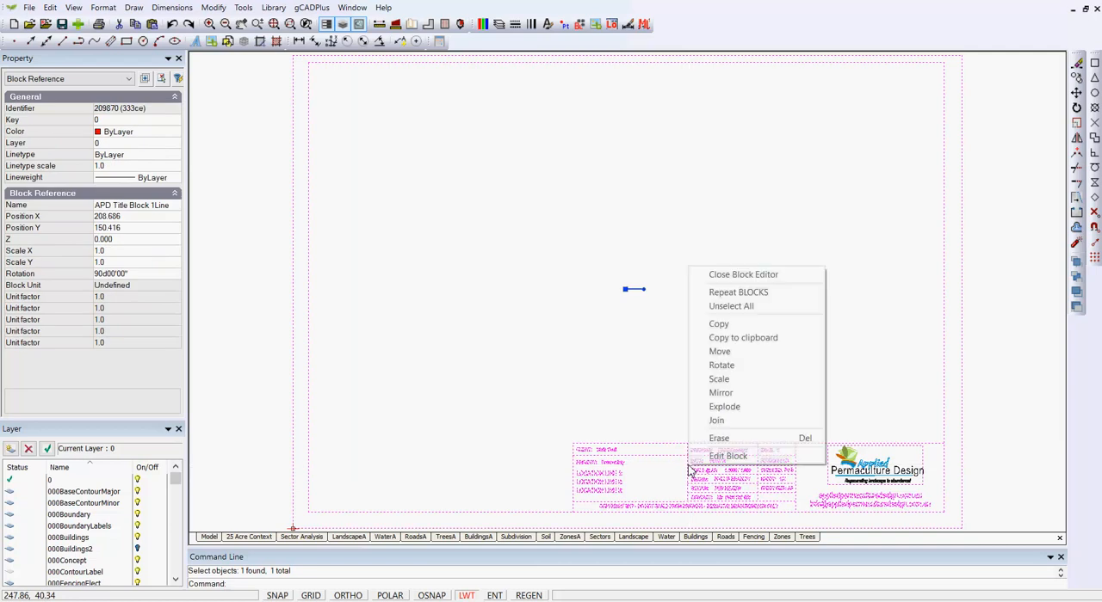
left_click(728, 408)
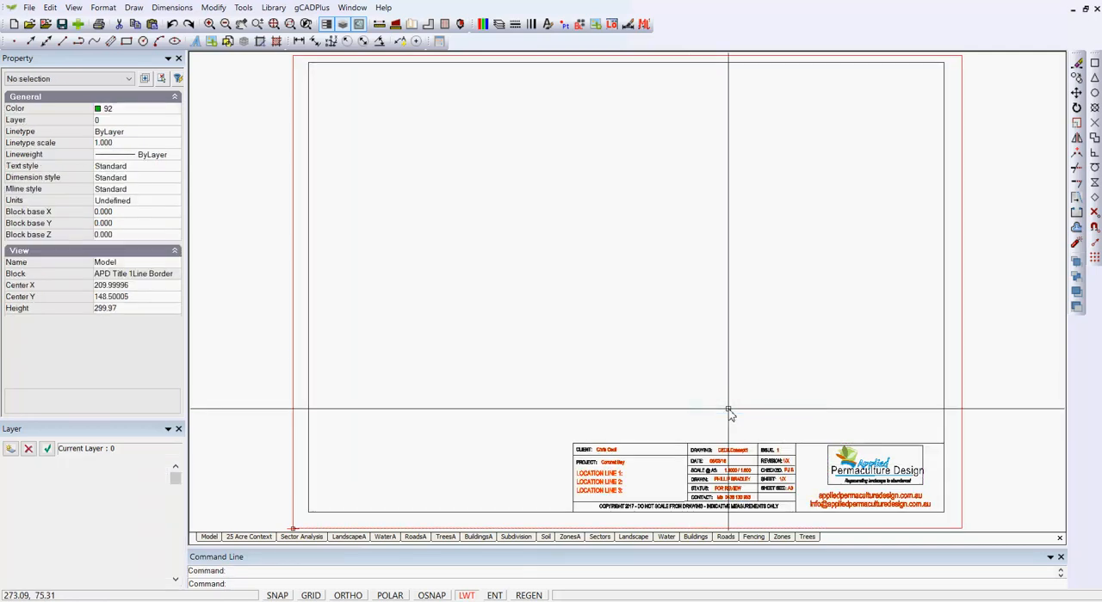
right_click(714, 374)
left_click(747, 383)
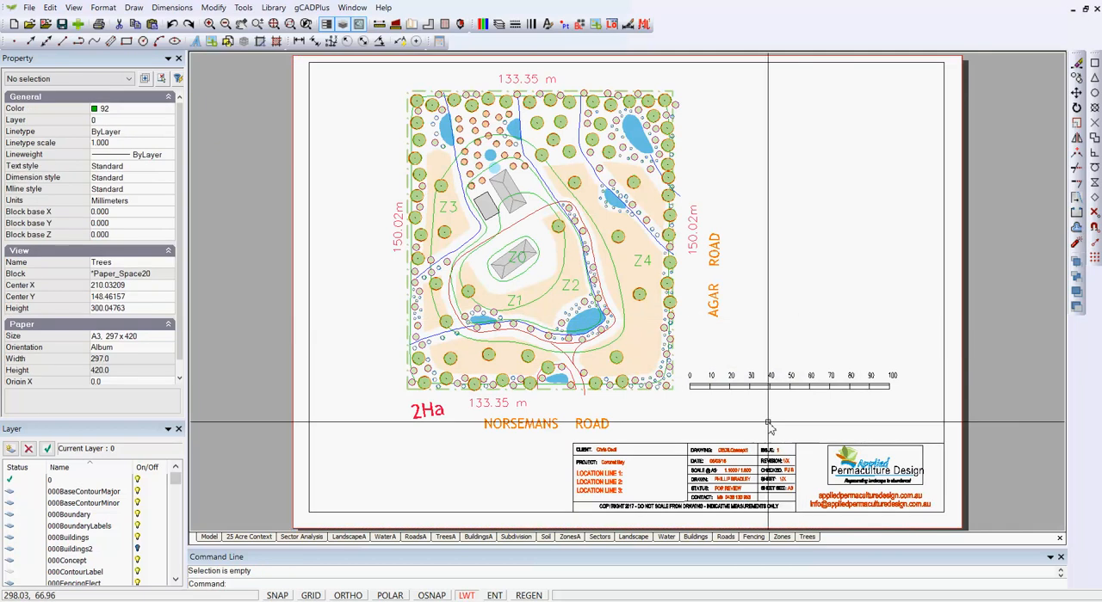
- Reopen the title border block, check that the scale text can be selected individually, and close the block editor
left_click(716, 470)
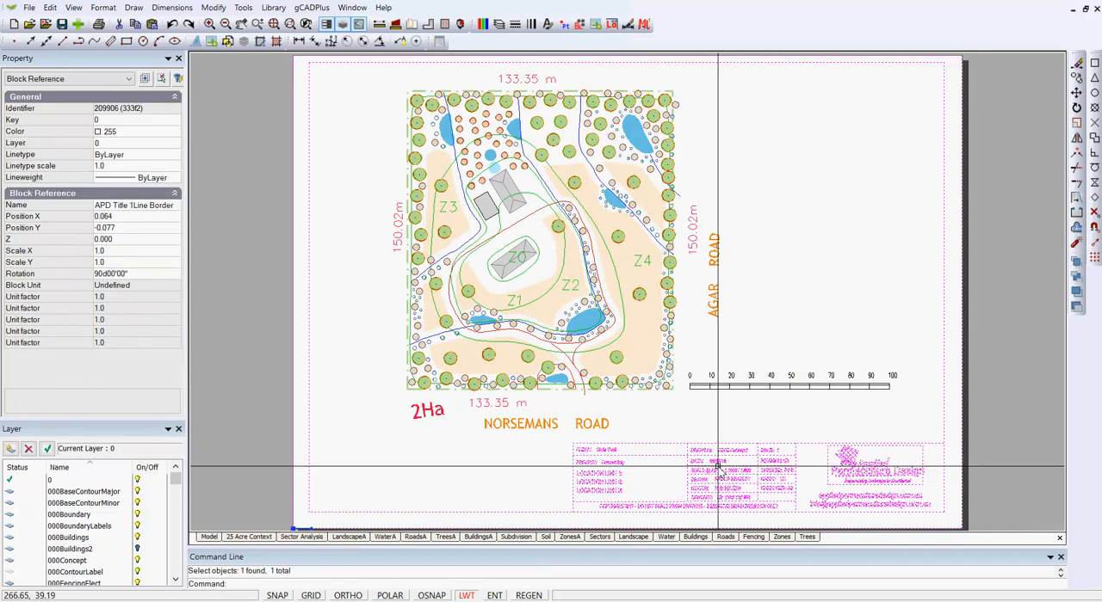
right_click(721, 469)
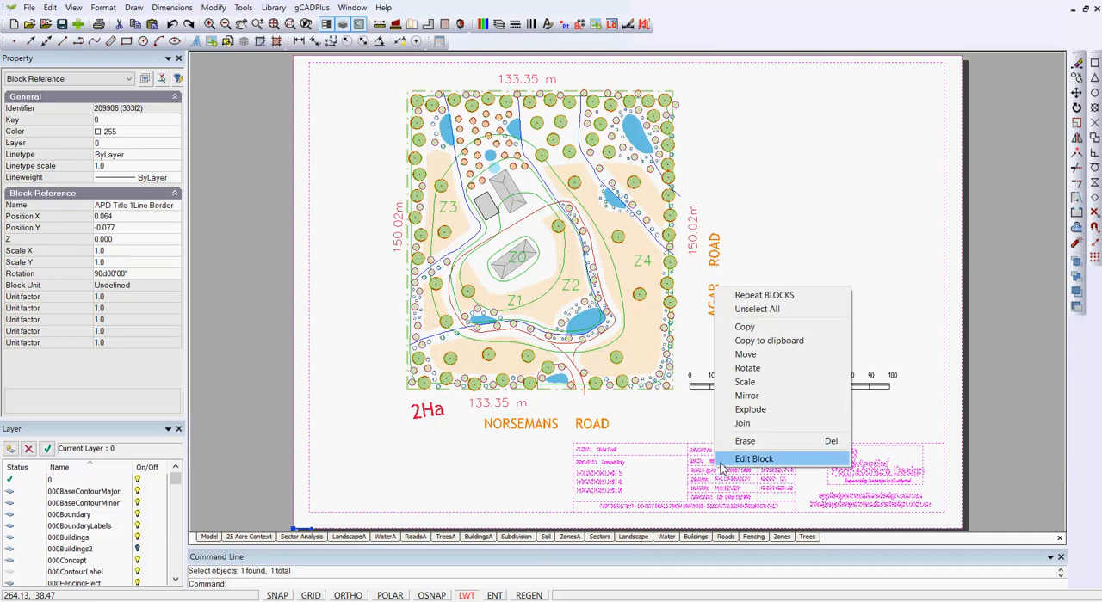
left_click(740, 458)
left_click(739, 476)
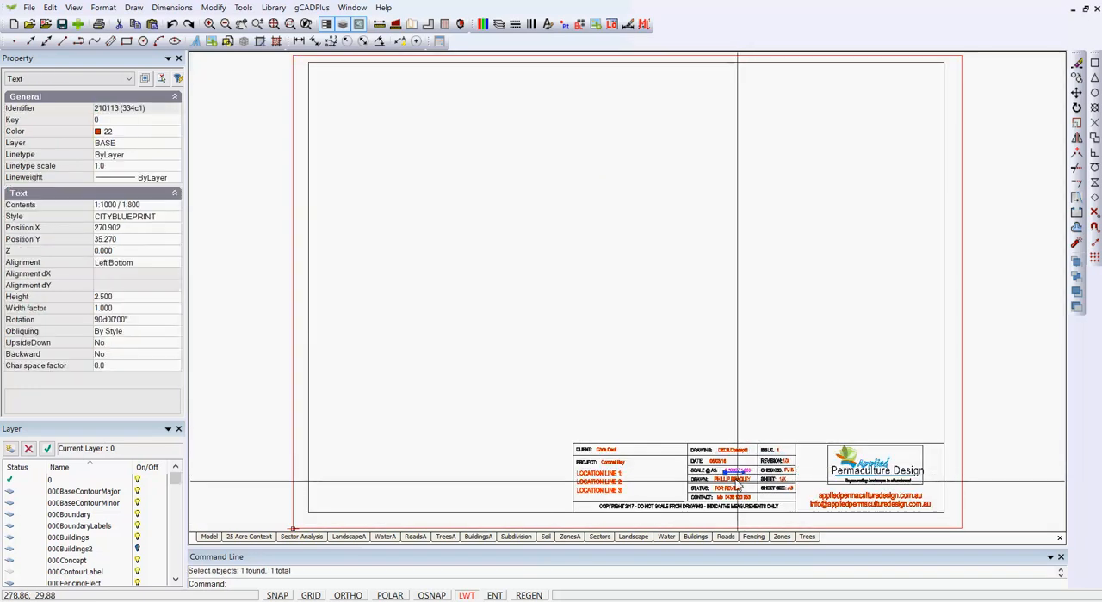
key("Escape")
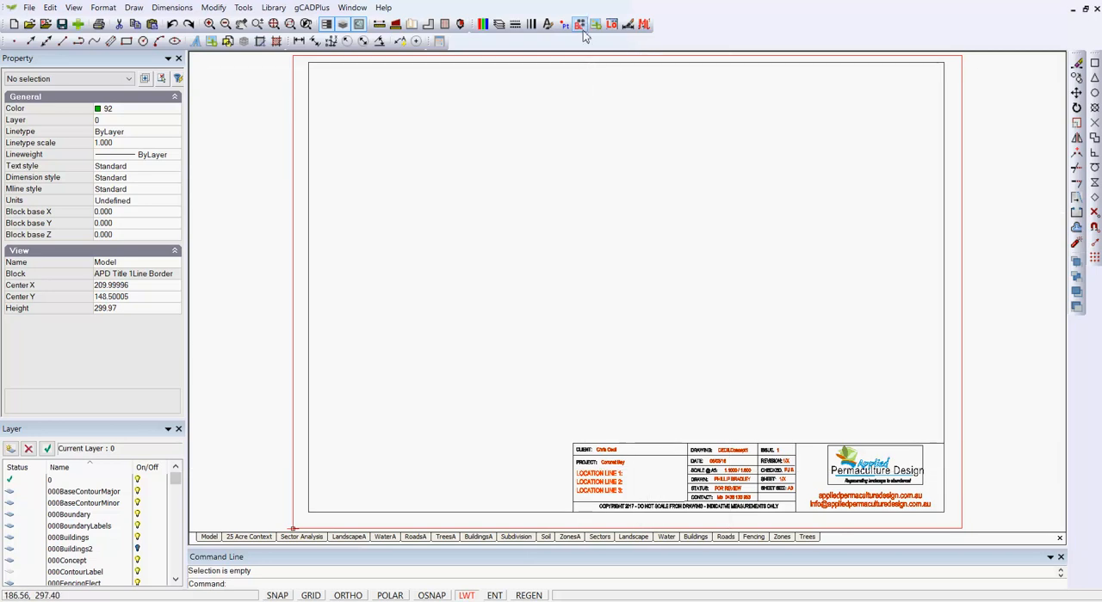
right_click(611, 145)
left_click(638, 153)
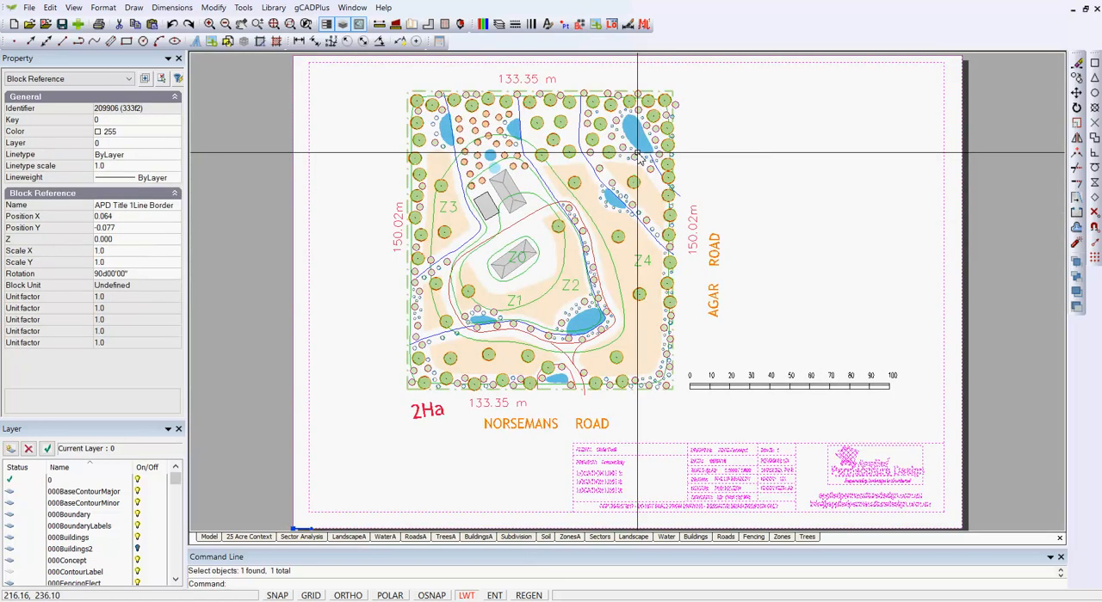
- Delete the APD Title Block 1Line block together with all unused blocks, and clear the selection
left_click(578, 23)
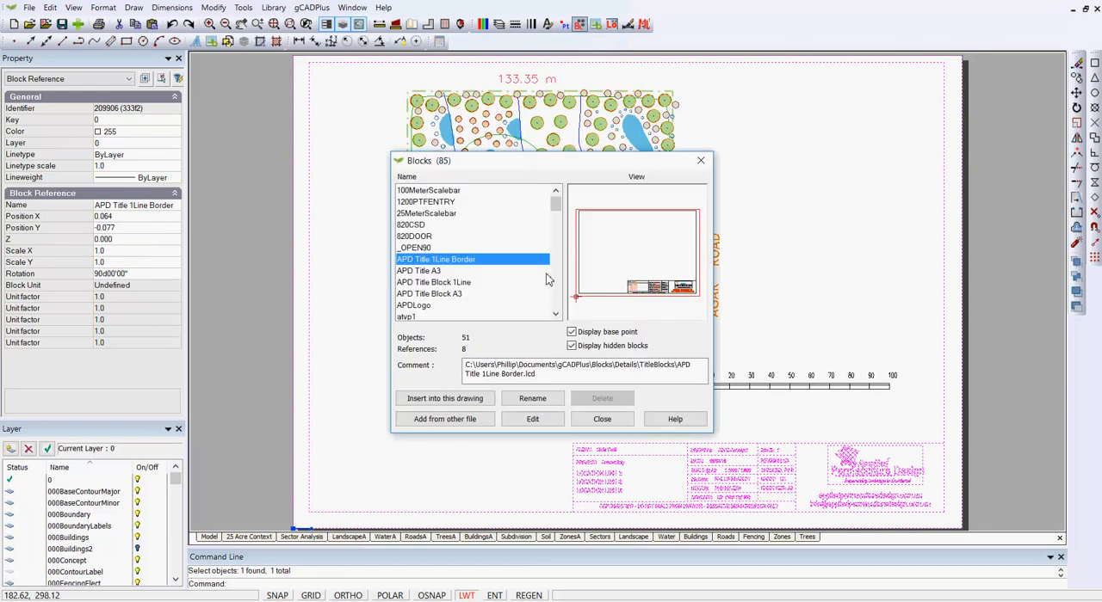
left_click(458, 283)
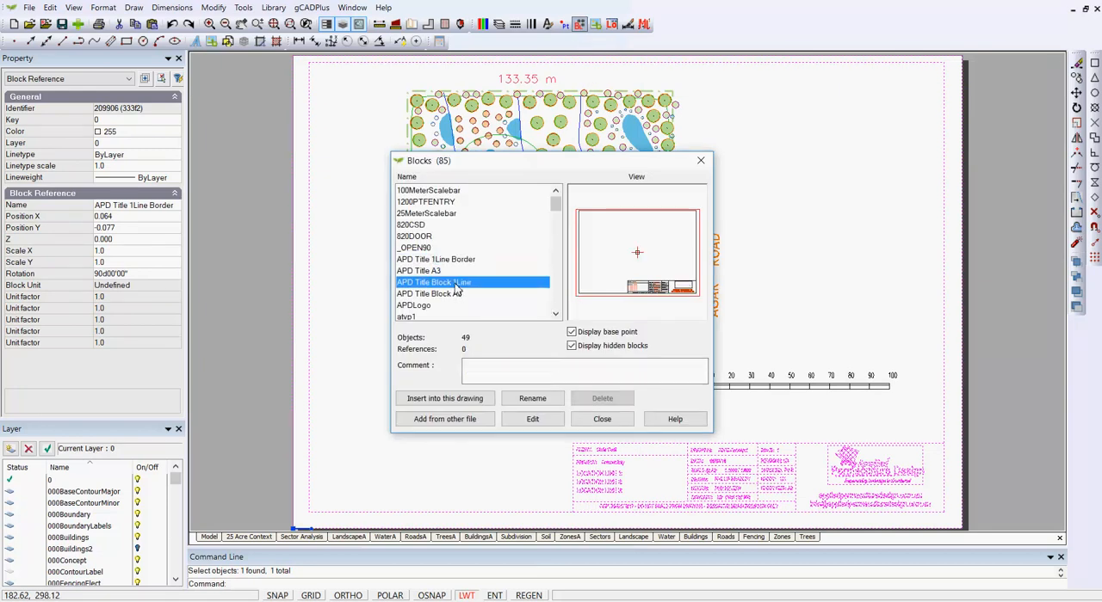
left_click(602, 398)
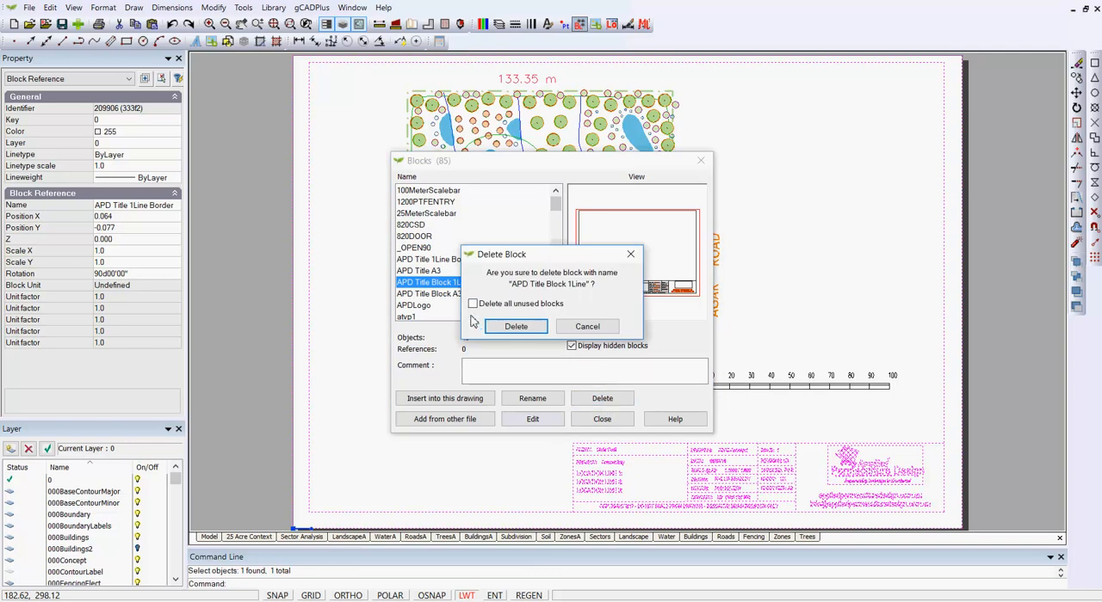
left_click(472, 304)
left_click(516, 328)
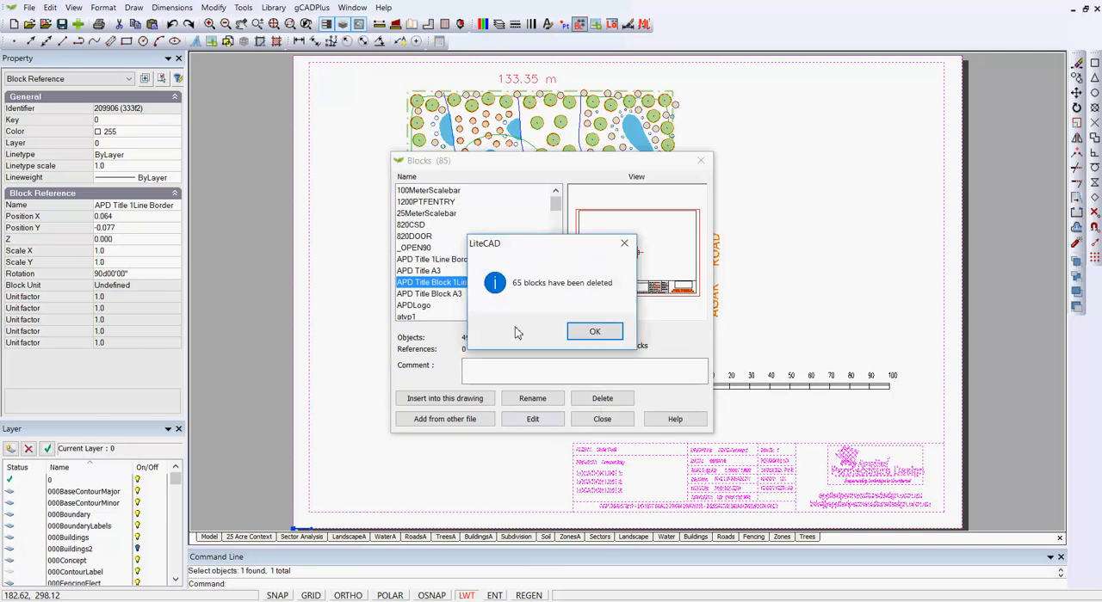
left_click(595, 333)
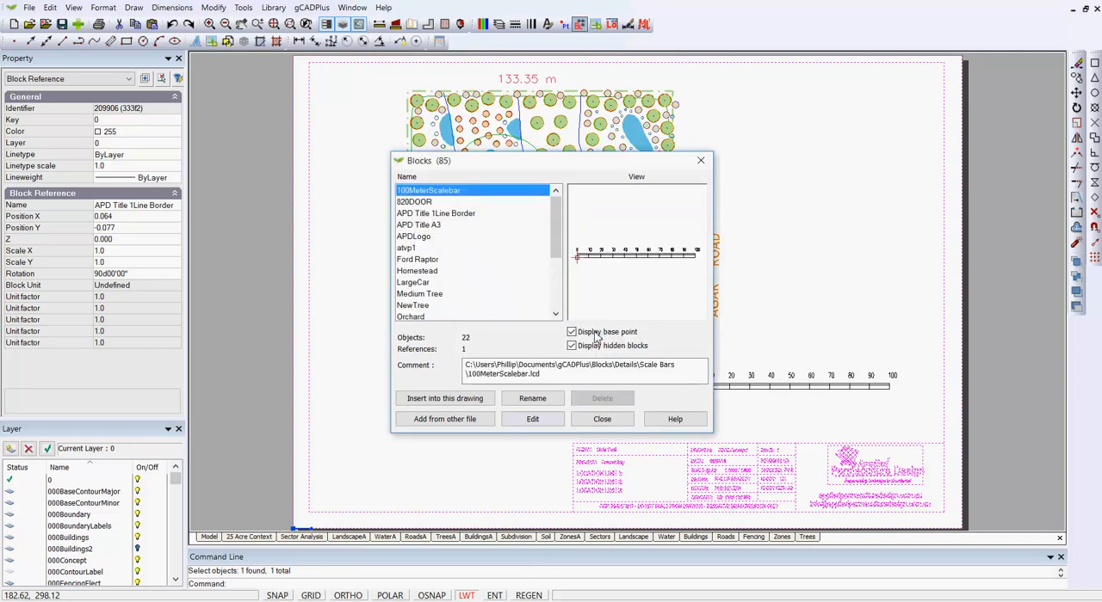
left_click(602, 419)
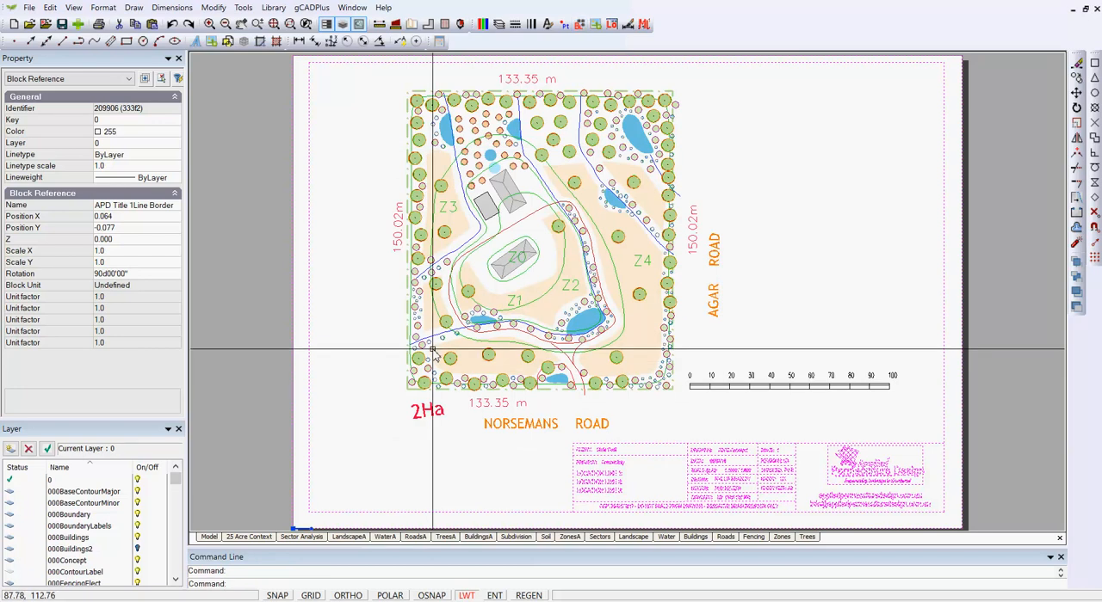
right_click(397, 363)
left_click(427, 387)
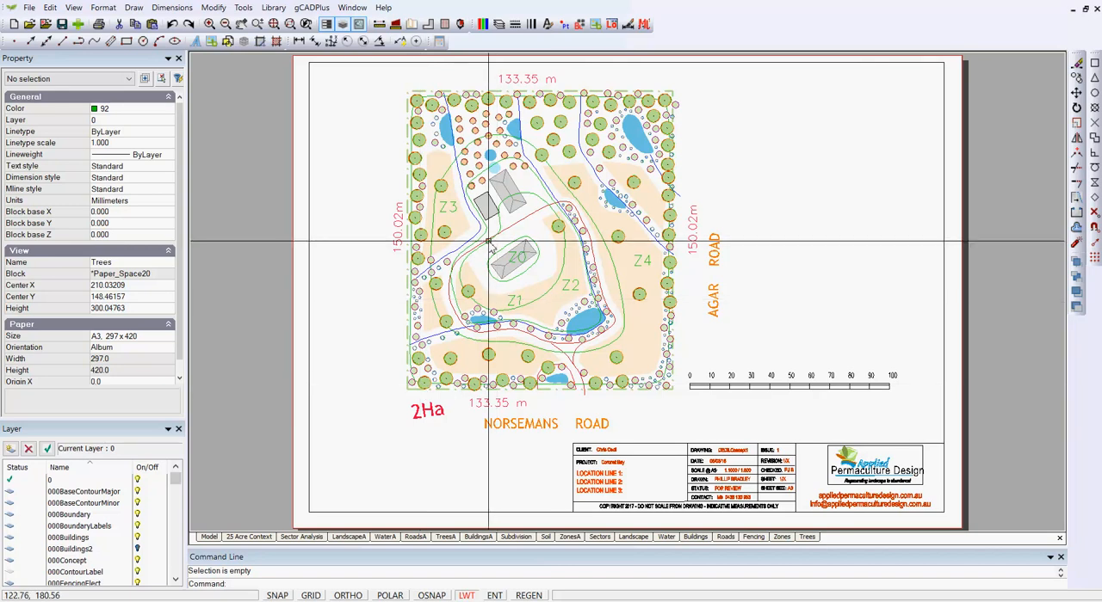
- Select the site plan viewport on the sheet to examine its scale and view angle properties
left_click(456, 476)
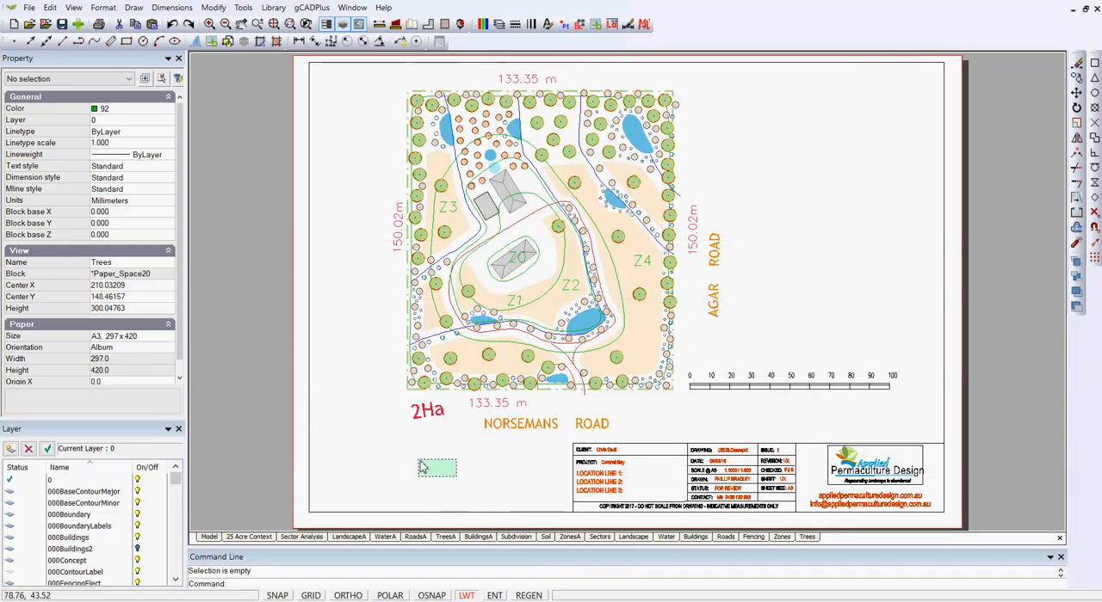
left_click(356, 385)
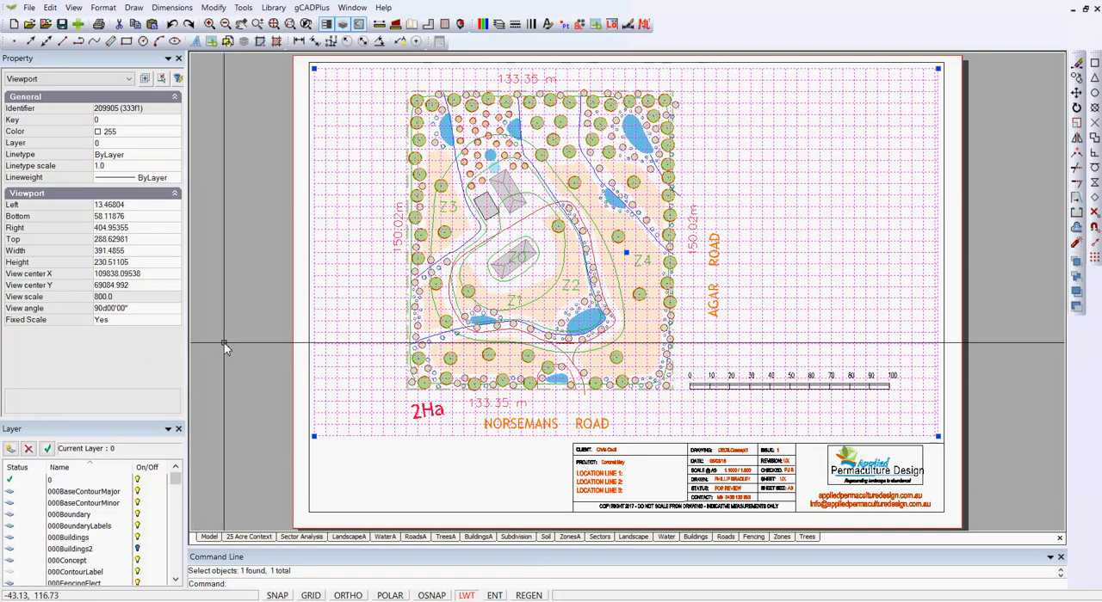
key("Escape")
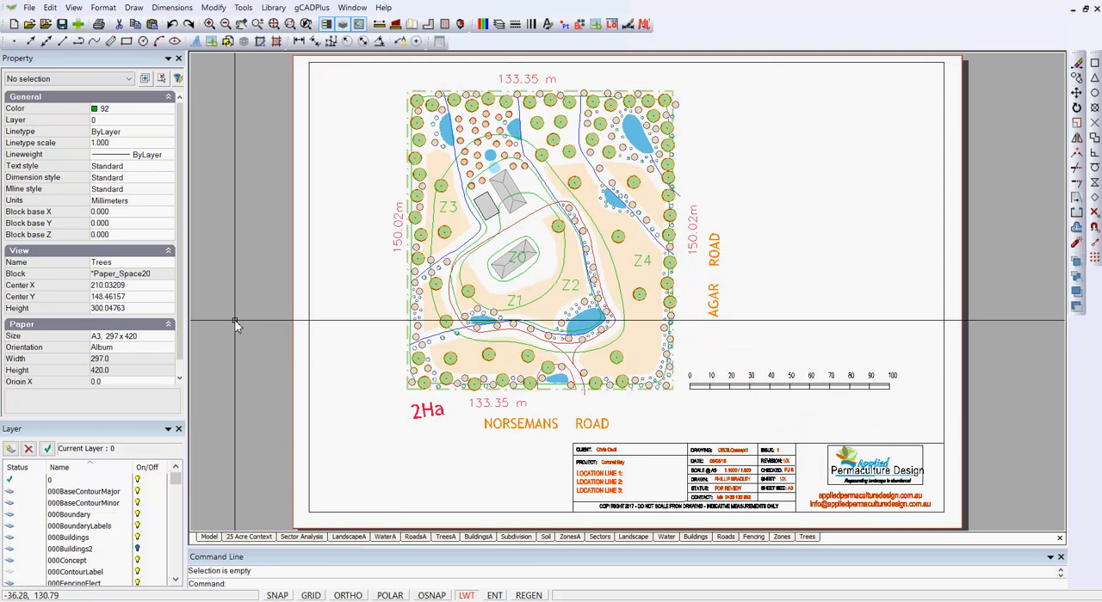
- Set the angular type of the drawing units to Decimal Degrees
left_click(104, 10)
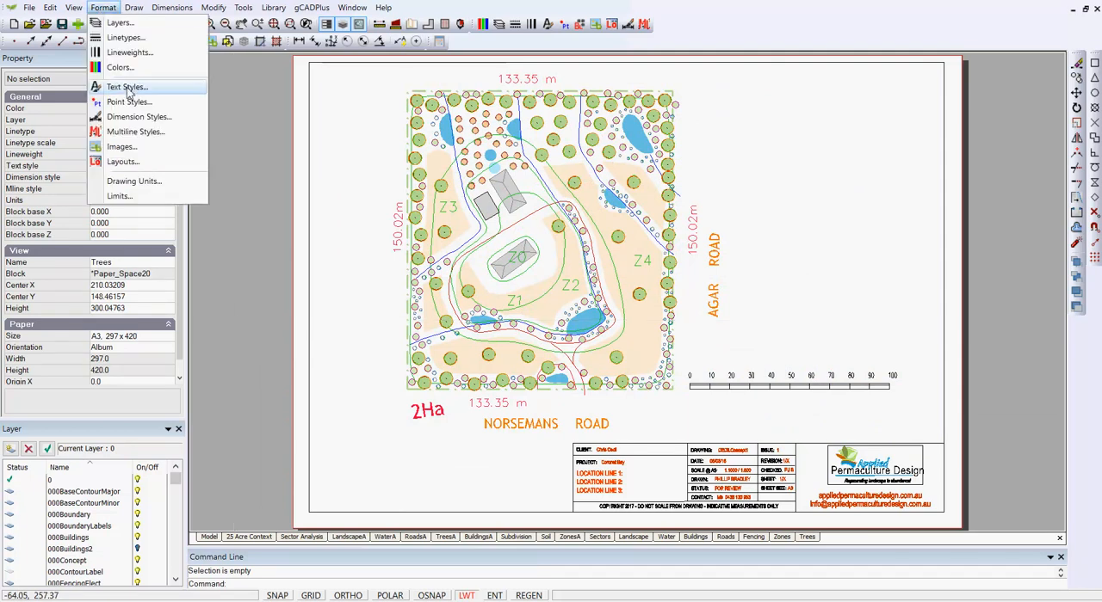
left_click(134, 182)
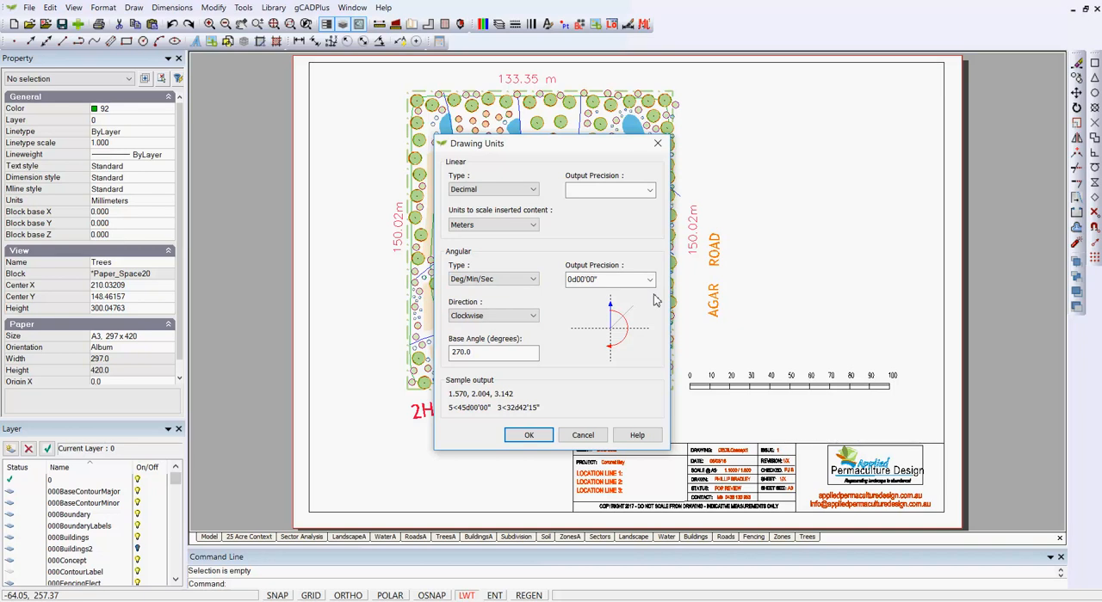
left_click(535, 281)
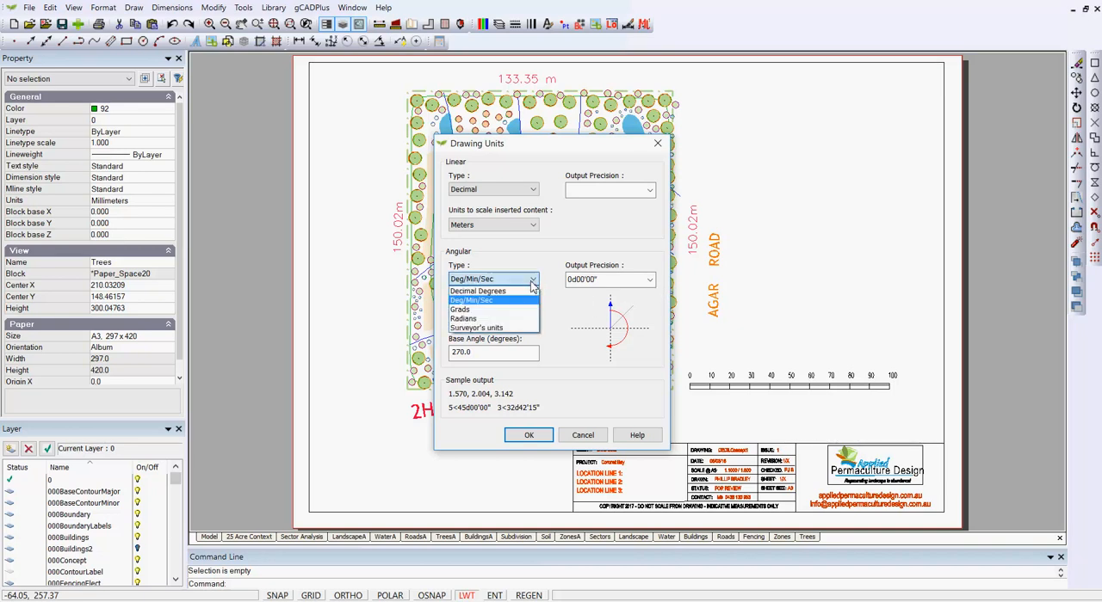
left_click(512, 293)
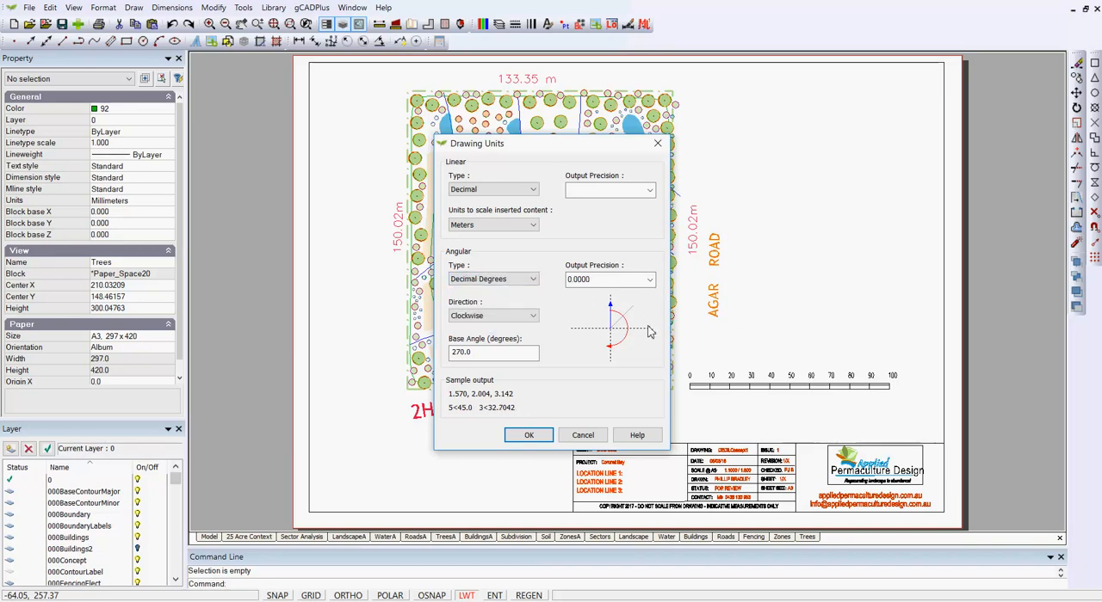
left_click(528, 436)
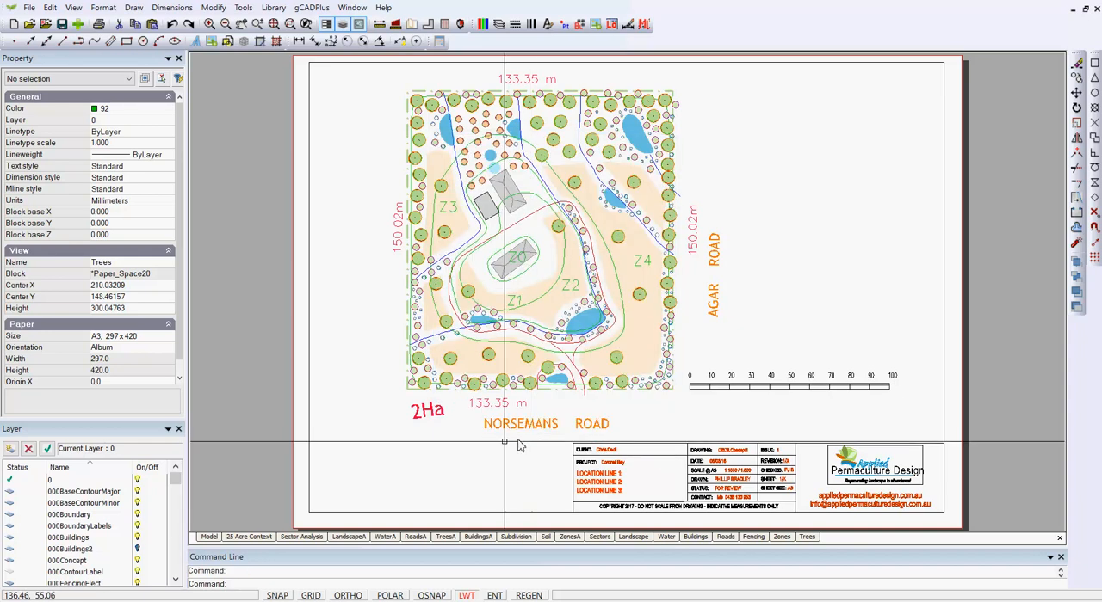
- Select the landscape sheet's viewport to examine its view scale and view angle, and clear the selection
left_click_drag(463, 474, 344, 399)
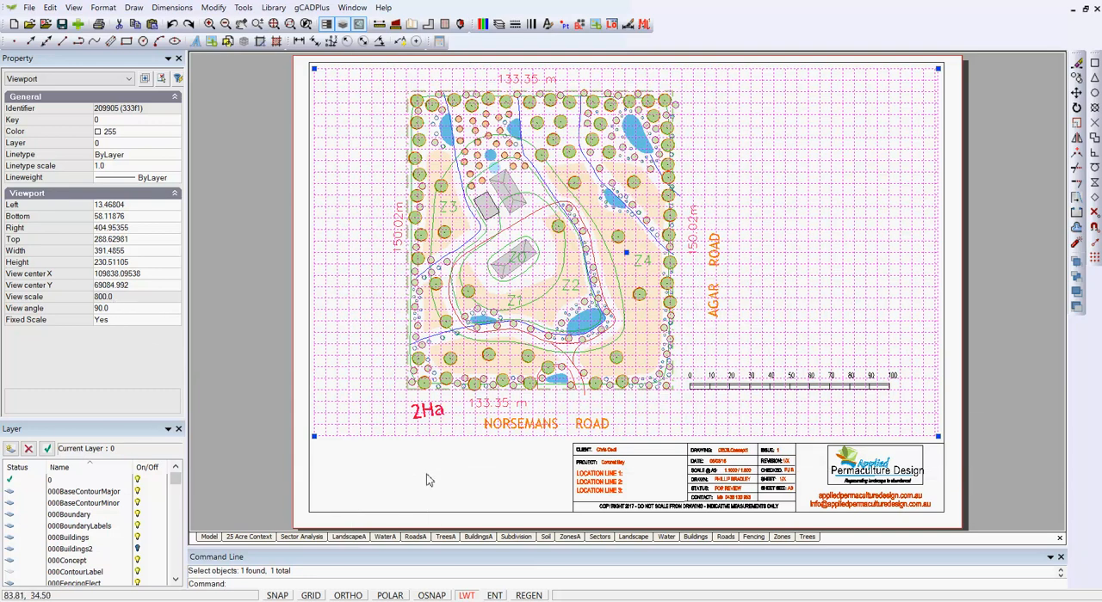
key("Escape")
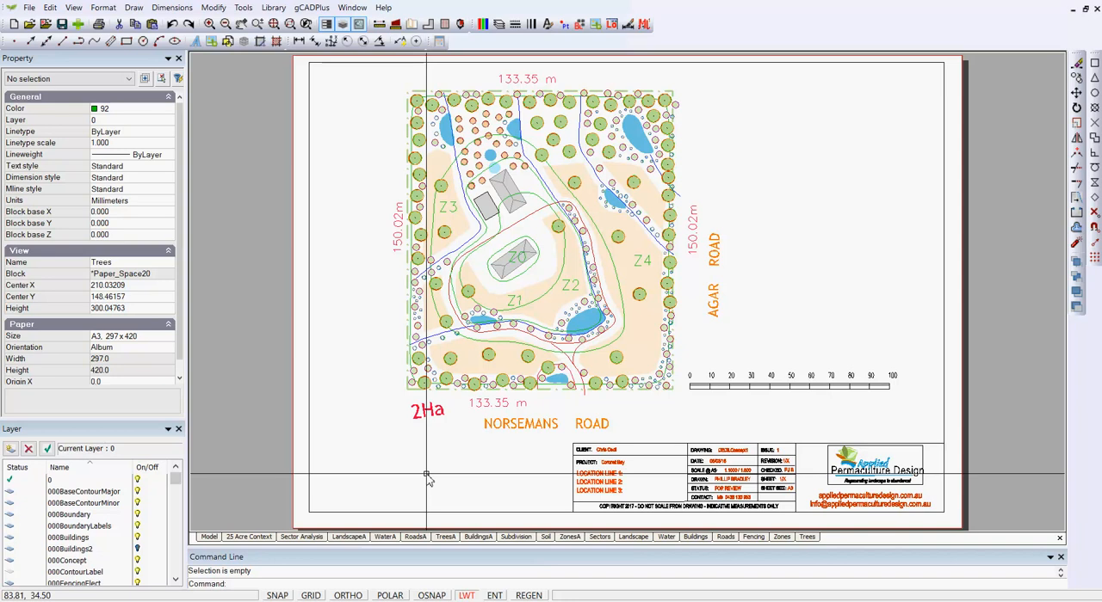
- Inspect the scale bar on the portrait A3 sheet and check the view scale and view angle of its viewport
scroll(410, 371, "up", 3)
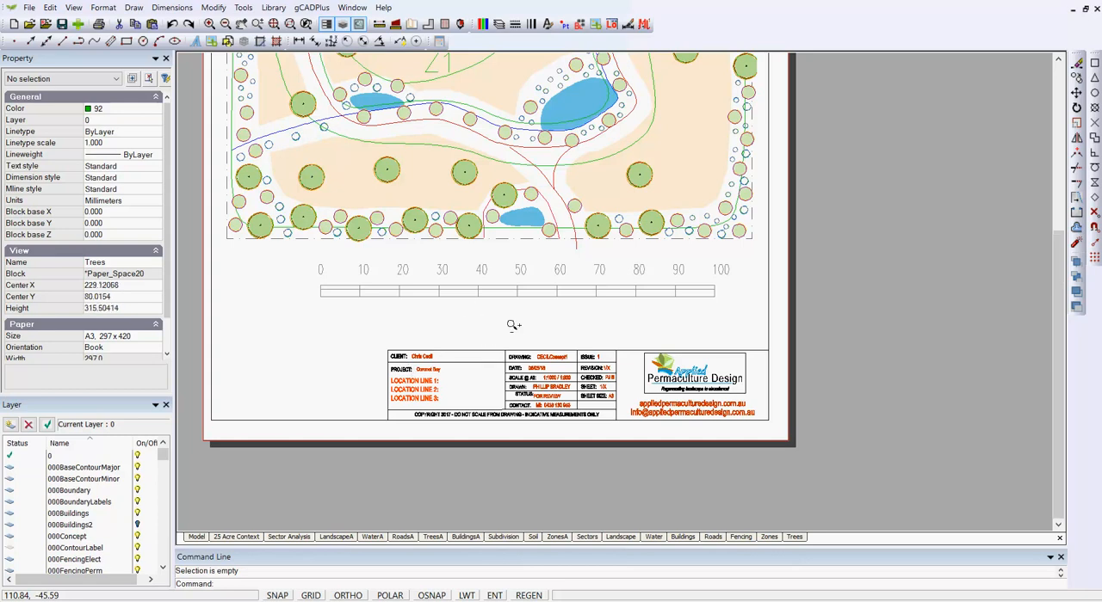
scroll(562, 307, "down", 4)
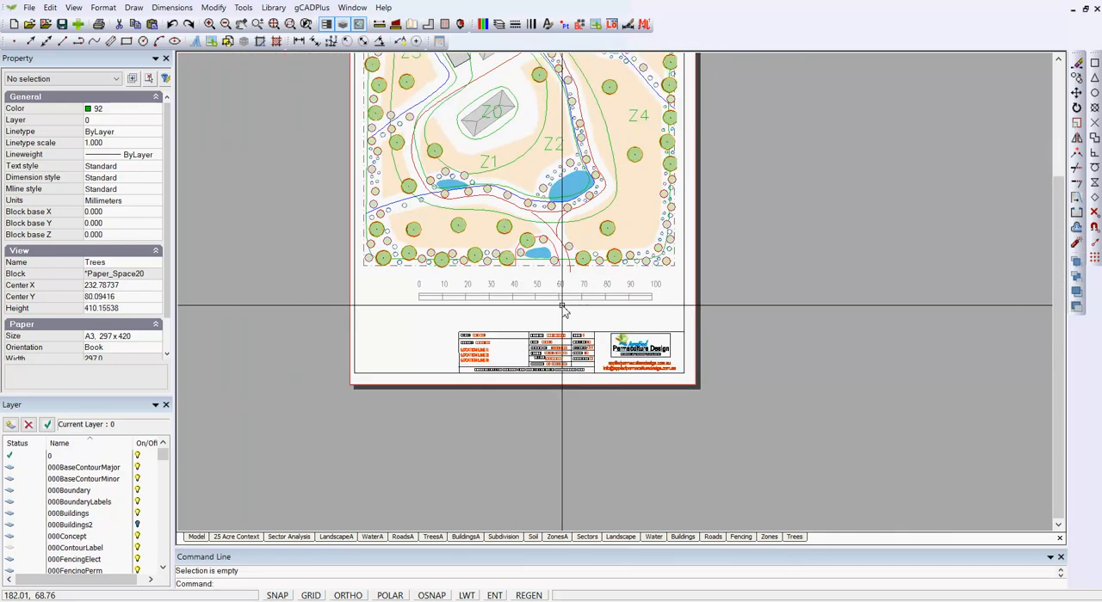
middle_click_drag(565, 305, 562, 361)
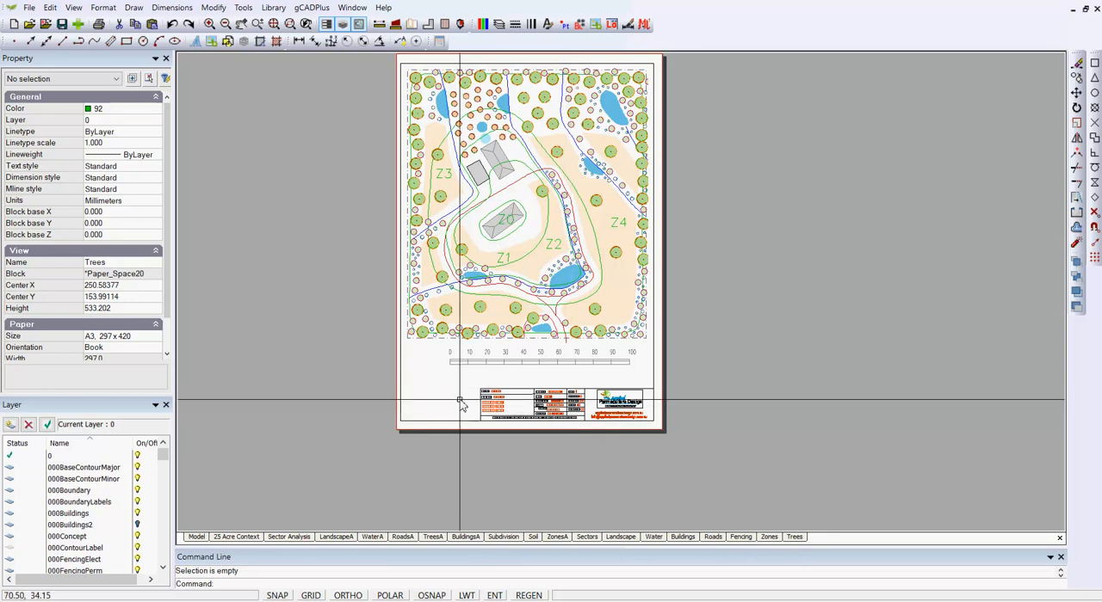
left_click_drag(471, 402, 425, 299)
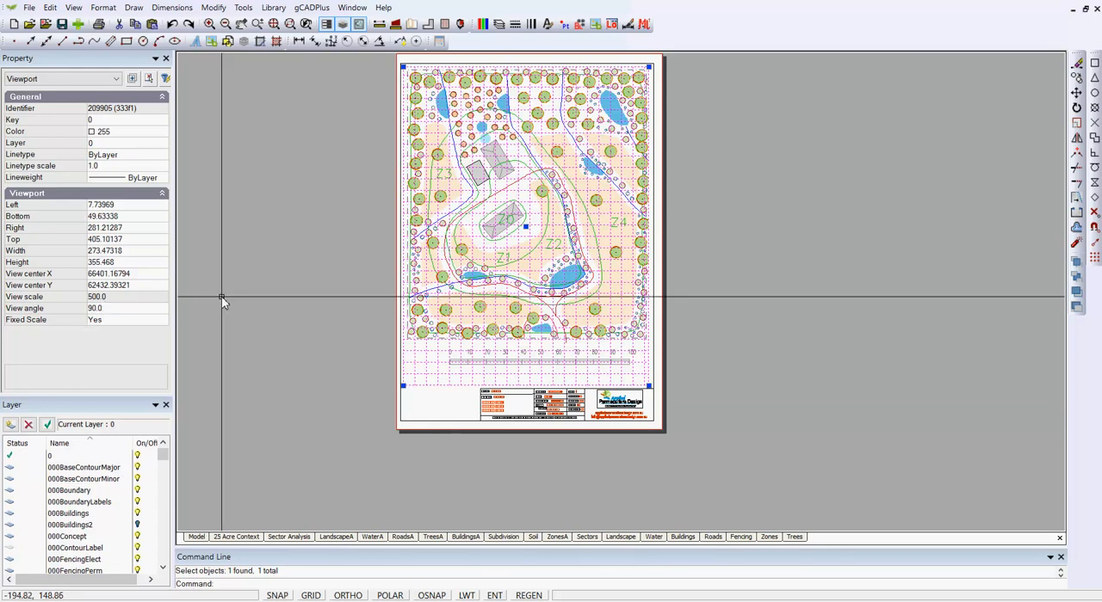
key("Escape")
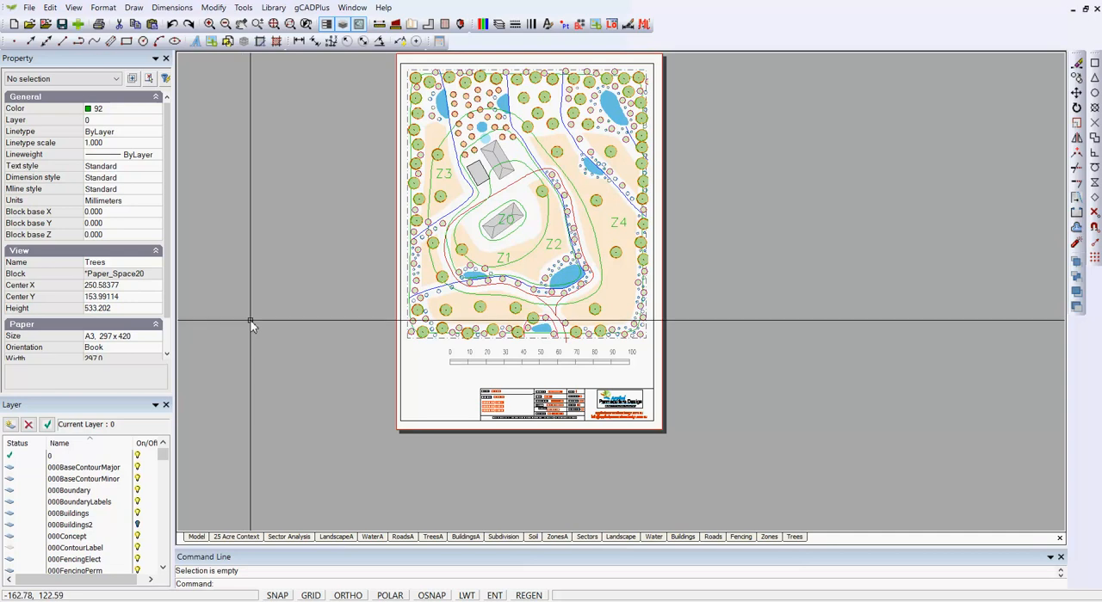
scroll(516, 372, "up", 2)
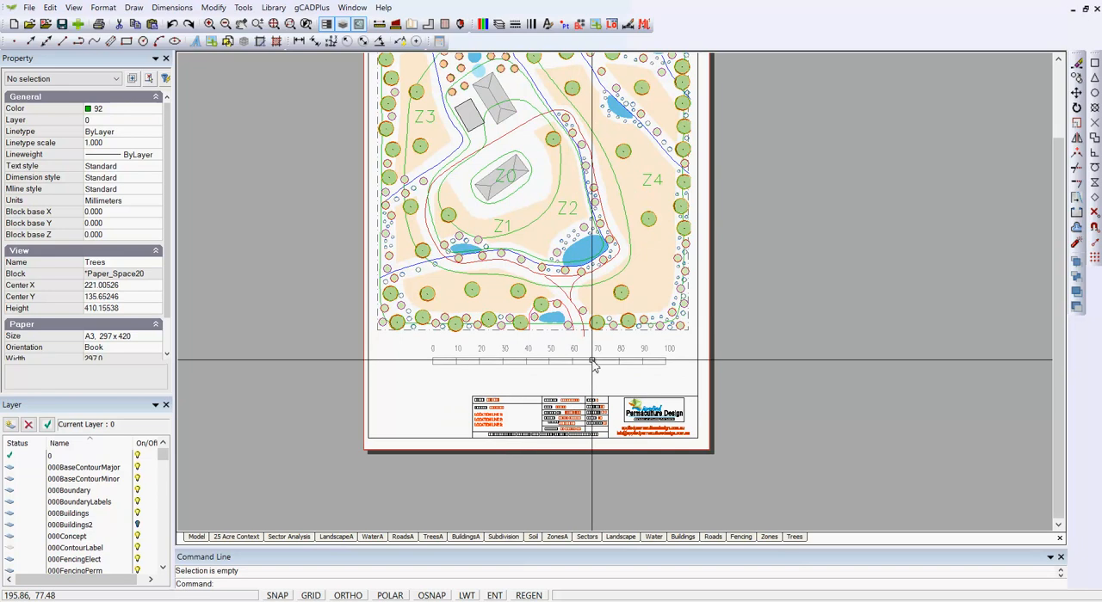
scroll(593, 364, "down", 1)
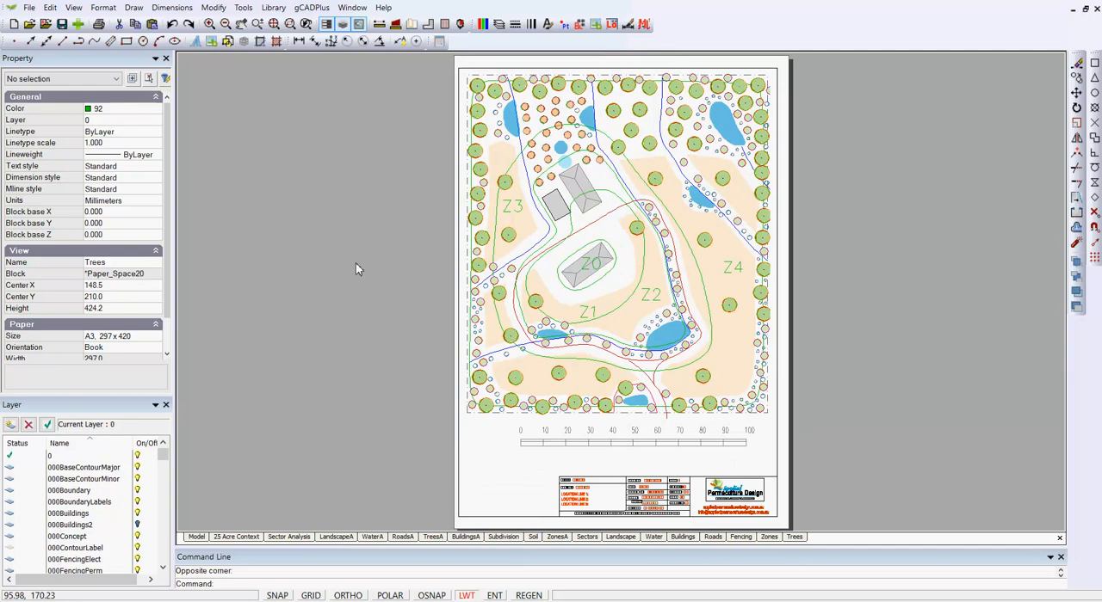
- Save the portrait sheet as a PDF at High level, using a Window area around the full page and overwriting Test.pdf on the Desktop
left_click(29, 8)
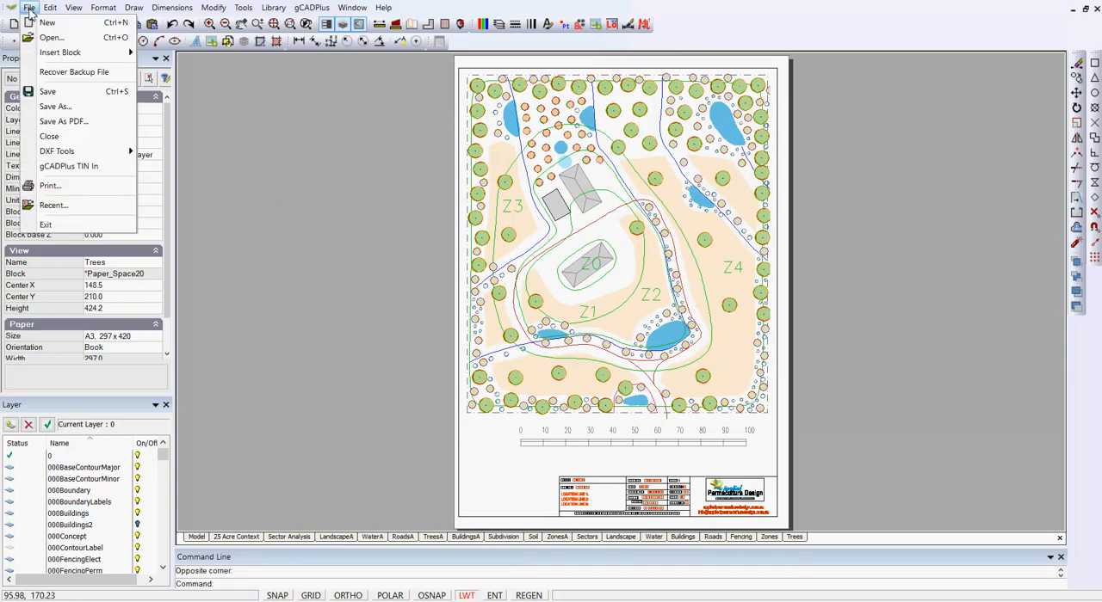
left_click(72, 129)
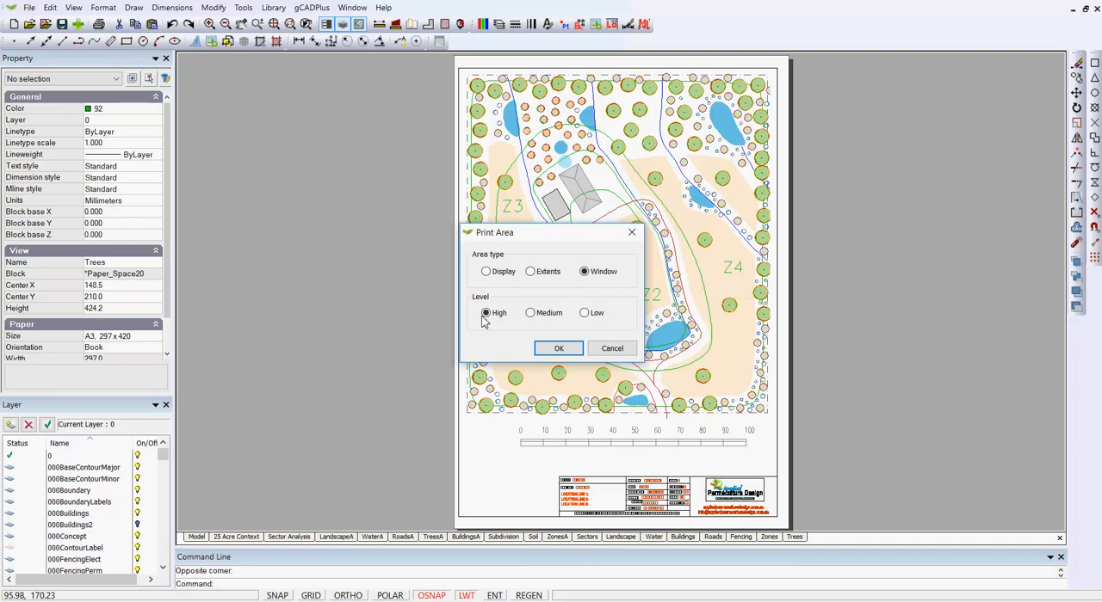
left_click(558, 348)
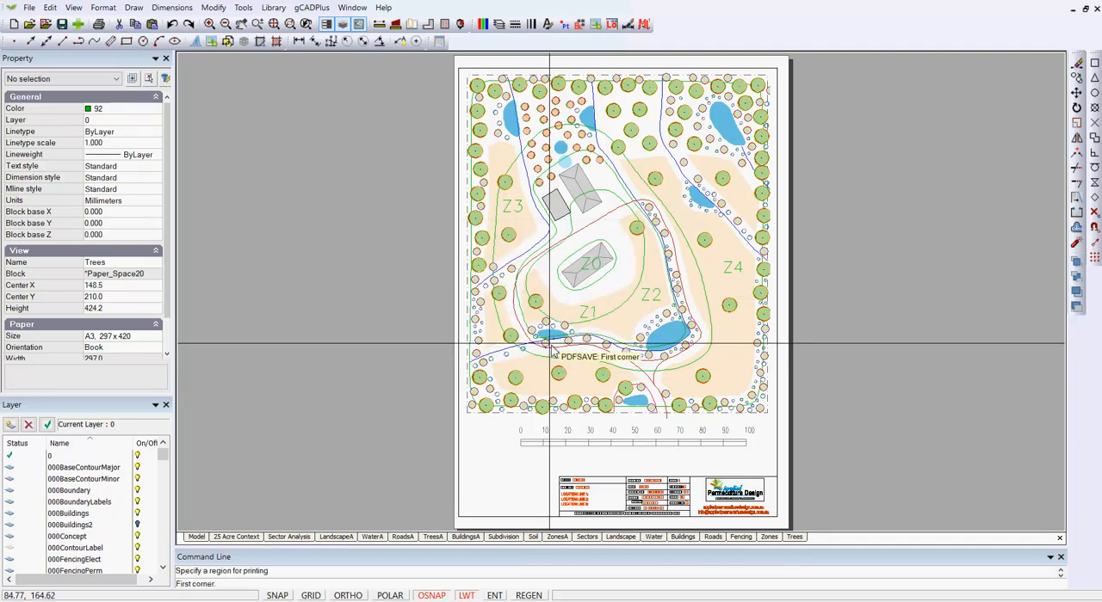
left_click(455, 60)
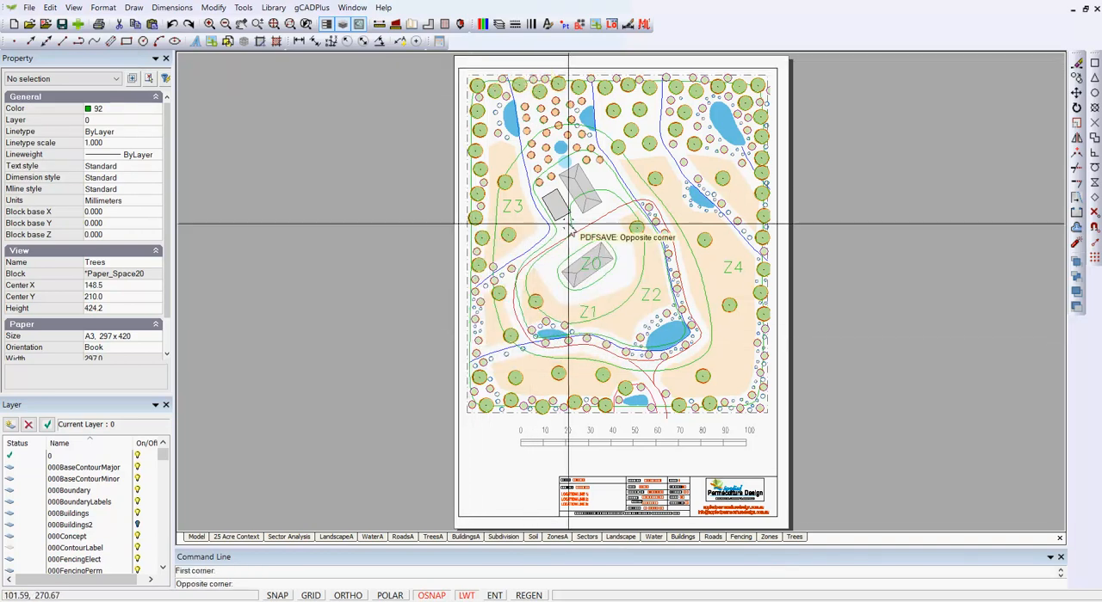
left_click(789, 528)
left_click(560, 250)
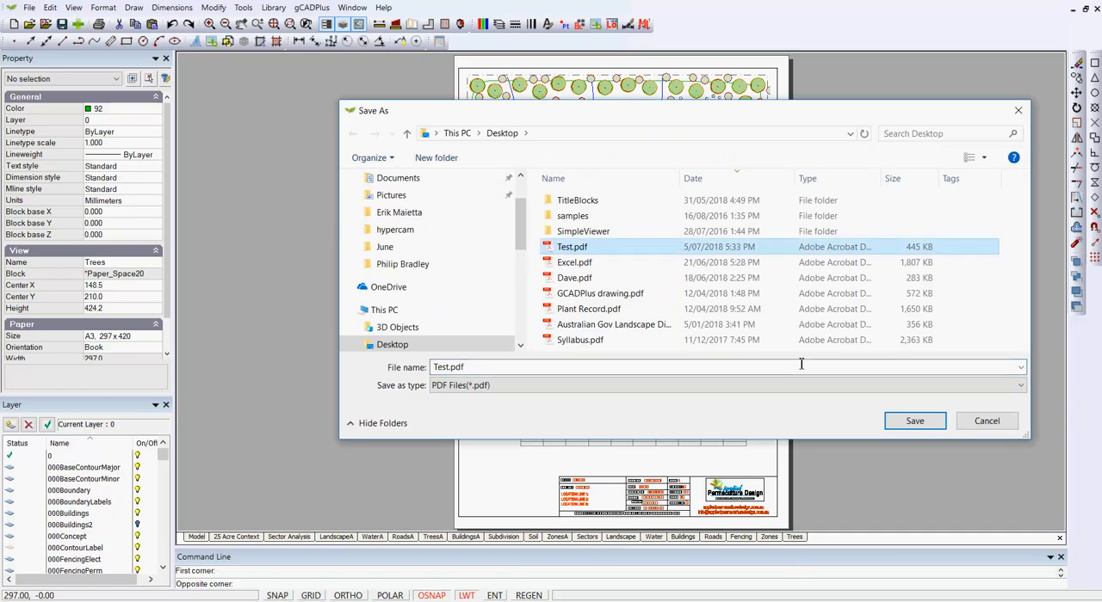
left_click(914, 421)
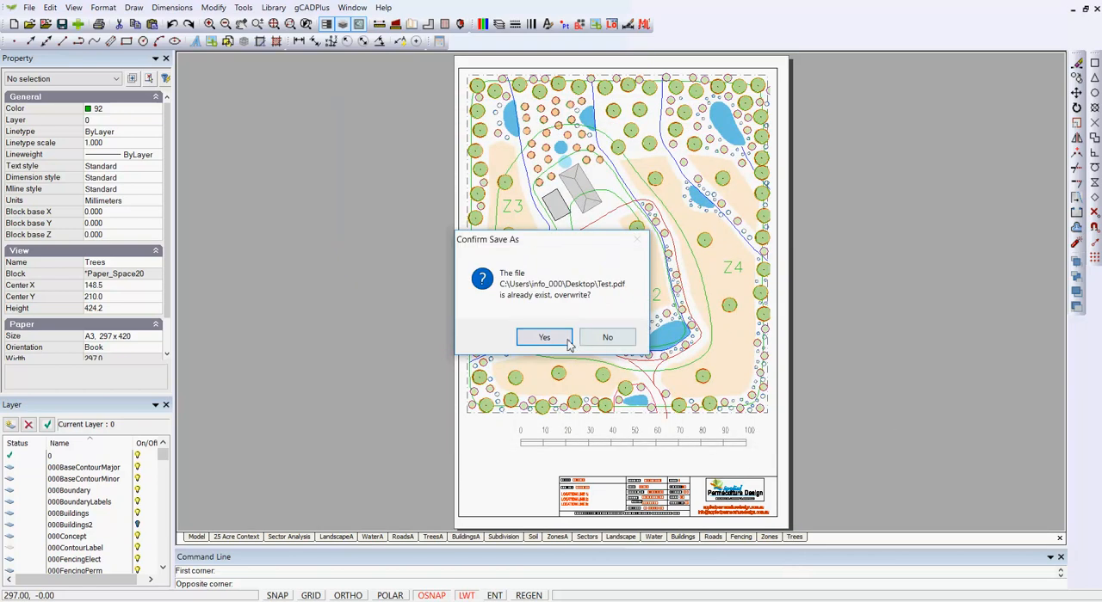
left_click(544, 338)
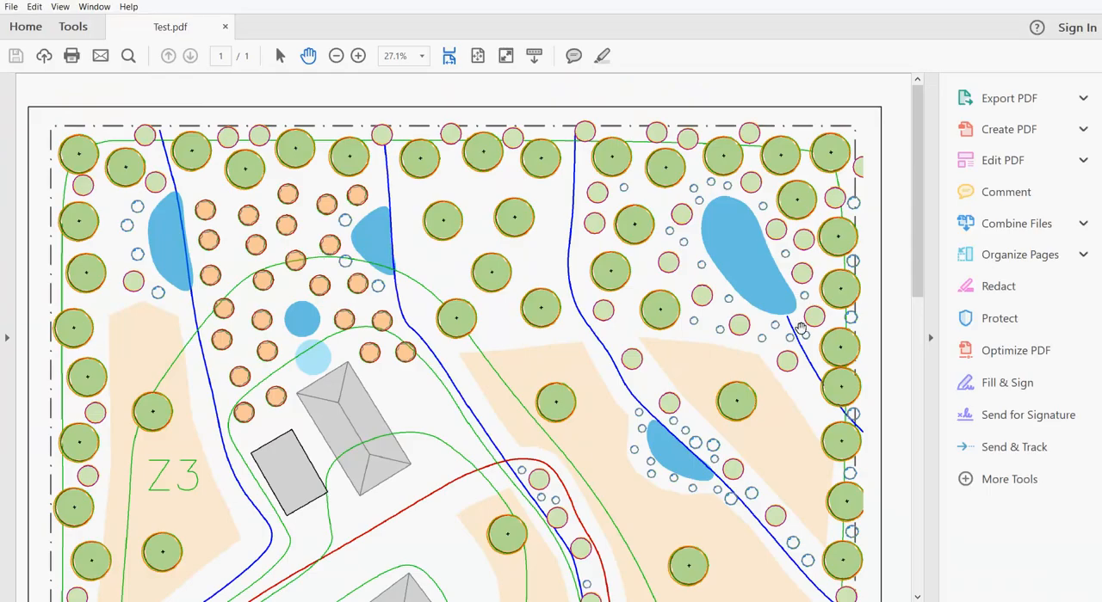
- View Test.pdf full screen in Acrobat and examine the exported plan from its upper edge down to the scale bar and title block
left_click(930, 338)
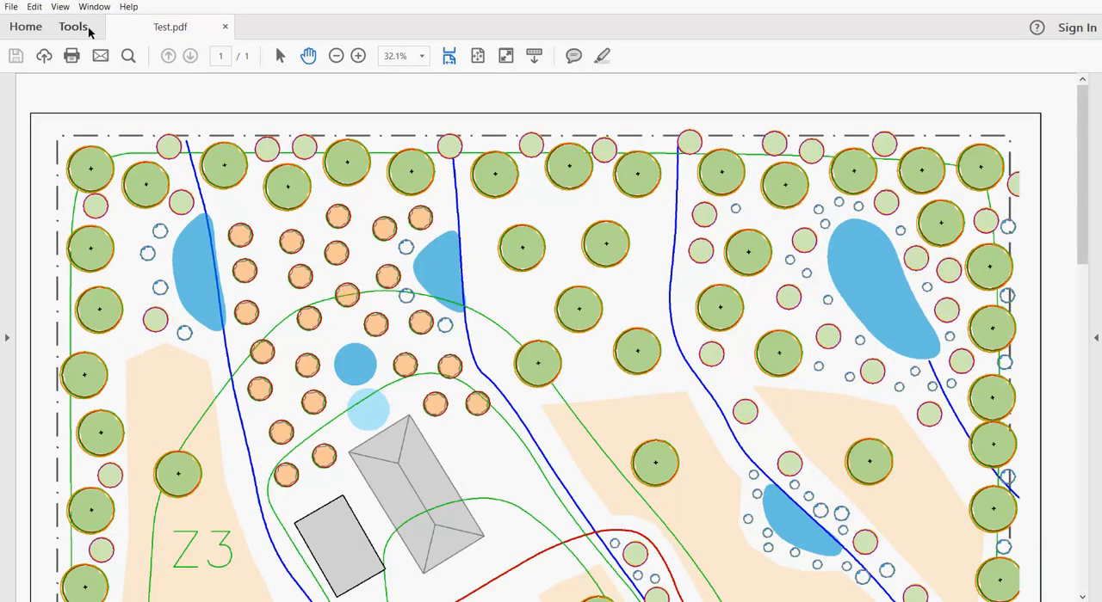
left_click(60, 7)
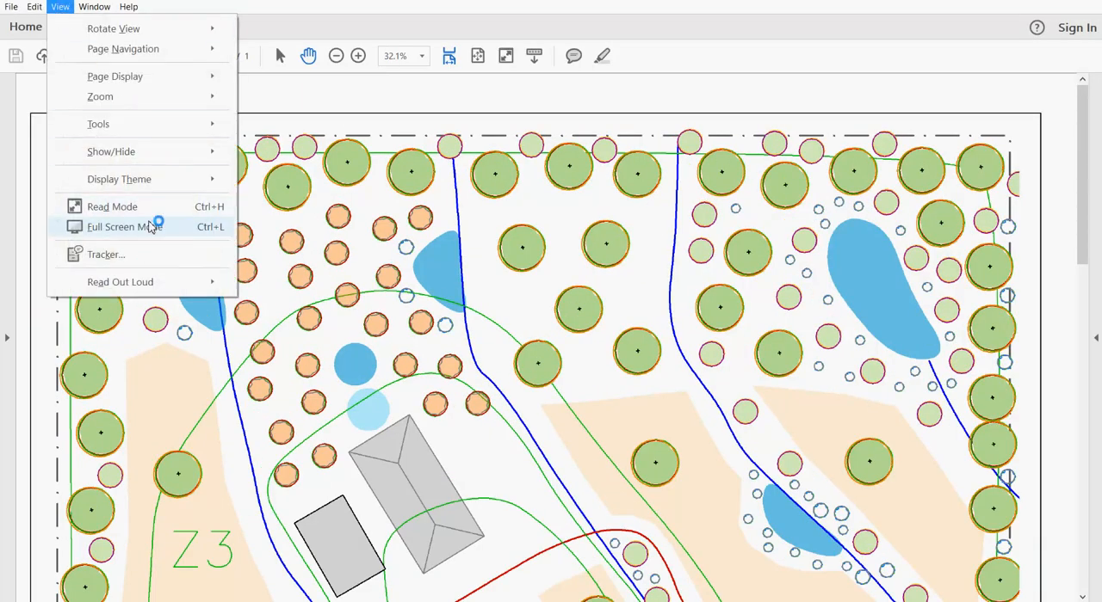
left_click(147, 231)
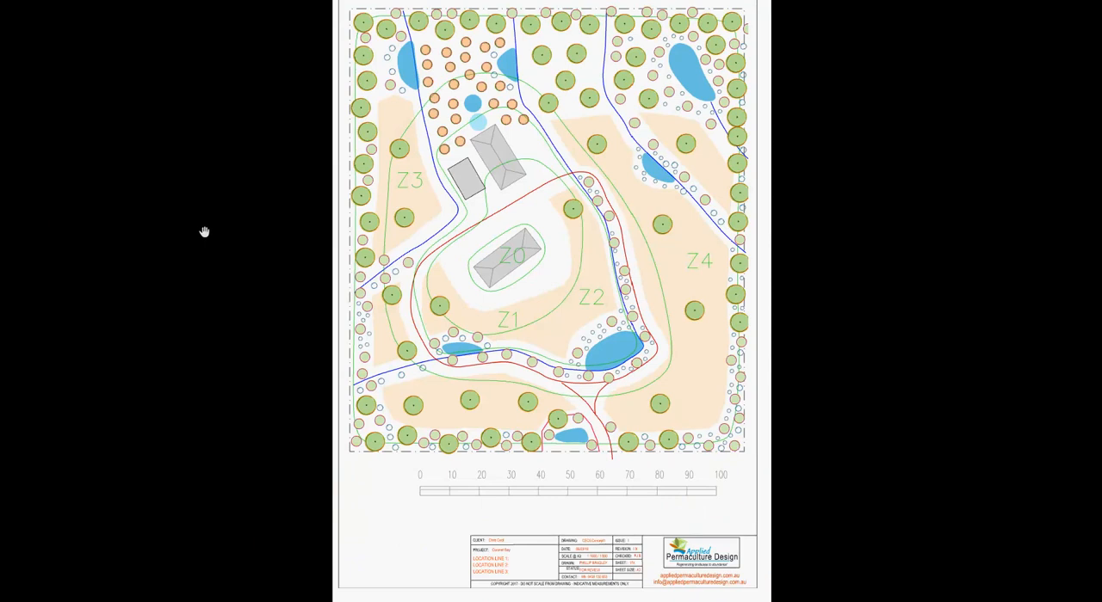
scroll(316, 282, "up", 5, "ctrl")
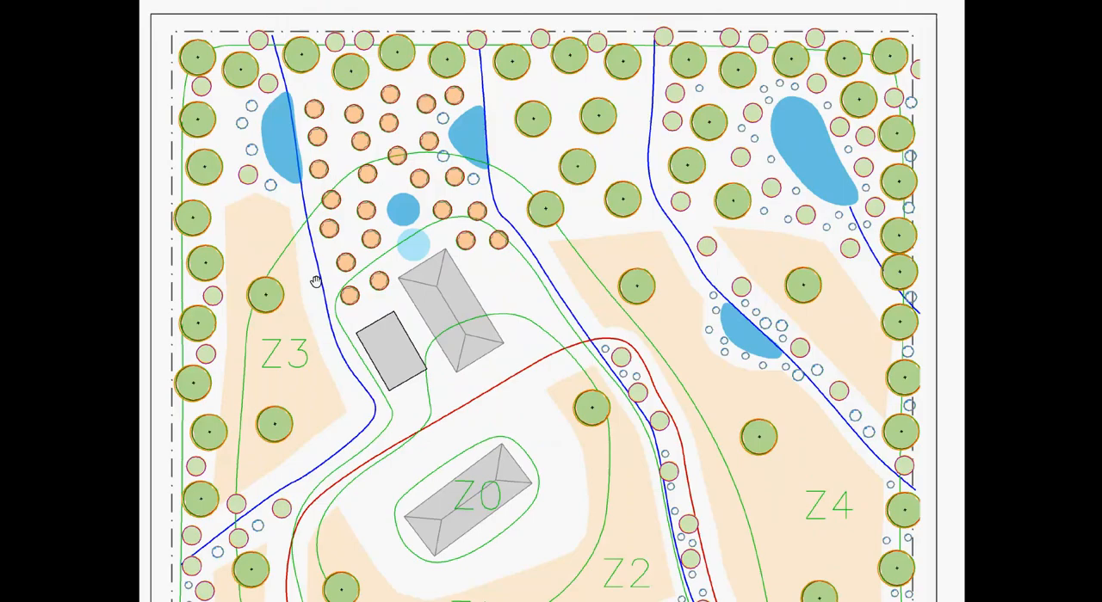
left_click_drag(593, 484, 617, 189)
left_click_drag(605, 444, 607, 193)
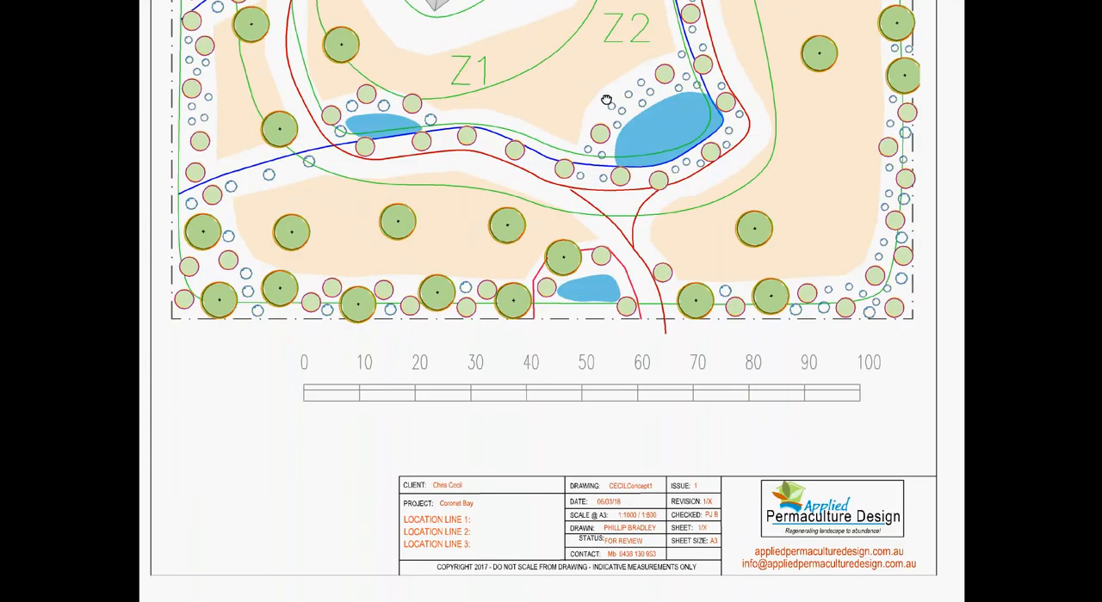